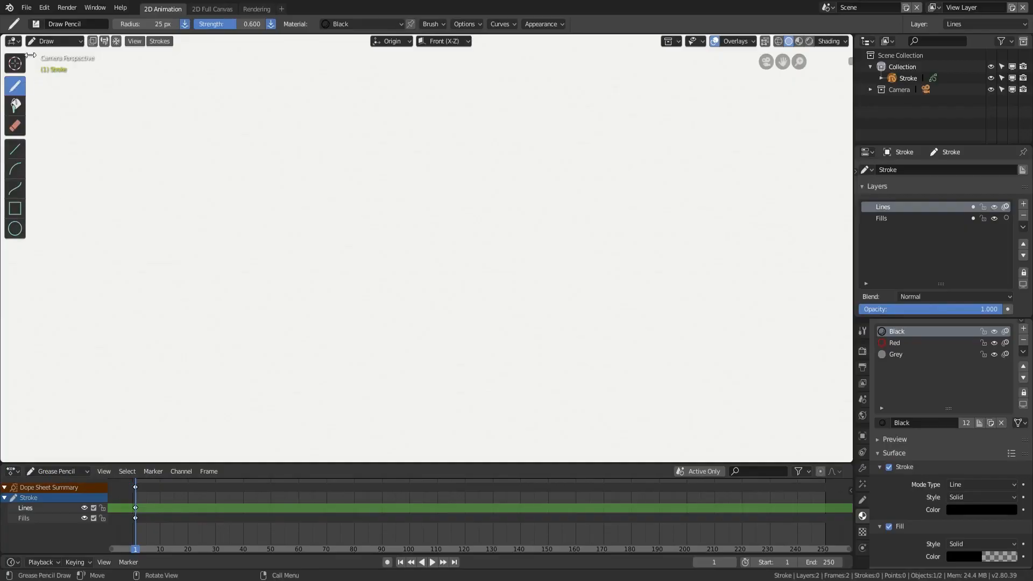
# Step: Review the brush presets offered for the Draw, Fill and Erase tools, ending with the Draw tool active
pyautogui.click(35, 23)
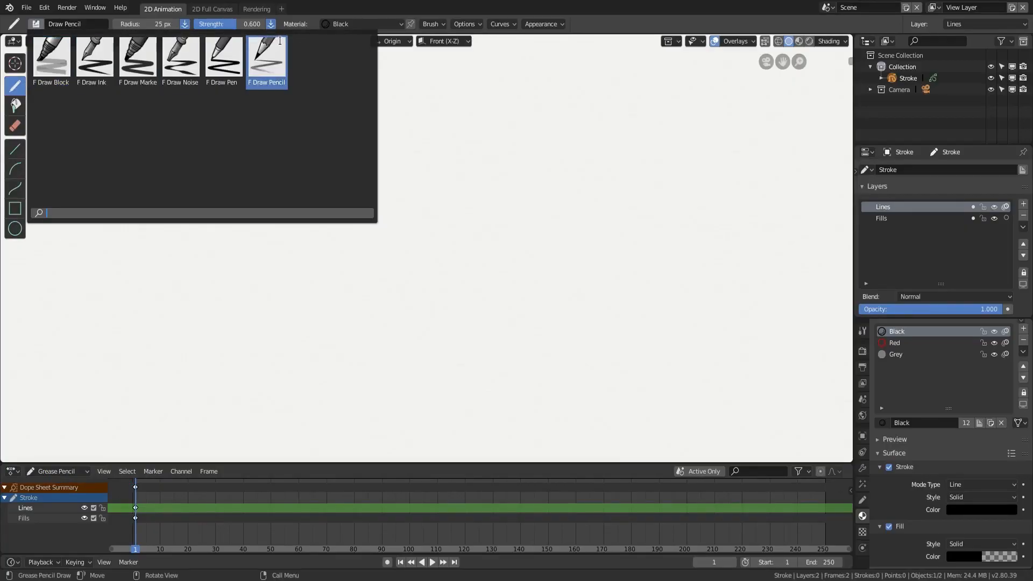
pyautogui.click(16, 106)
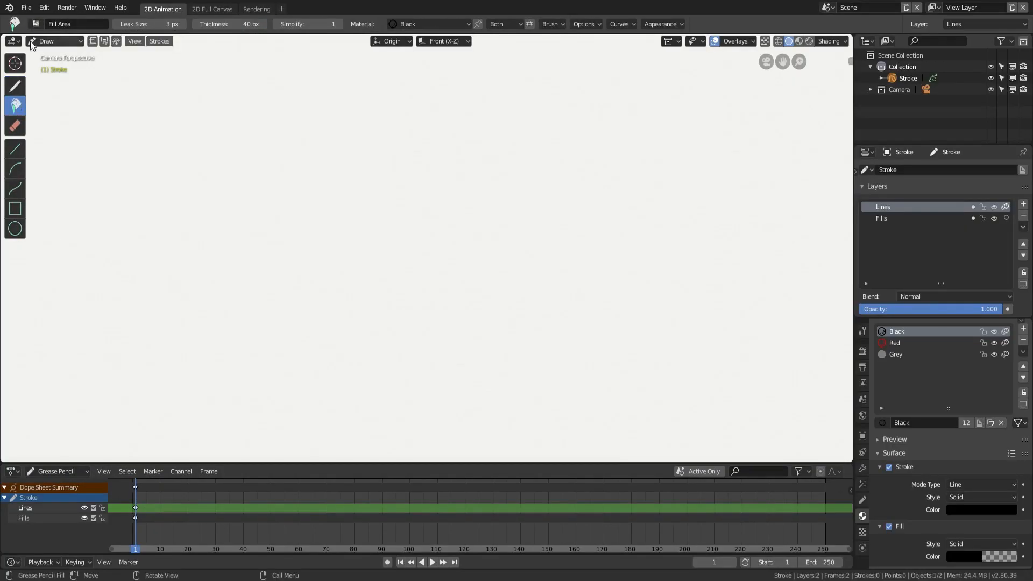
pyautogui.click(36, 23)
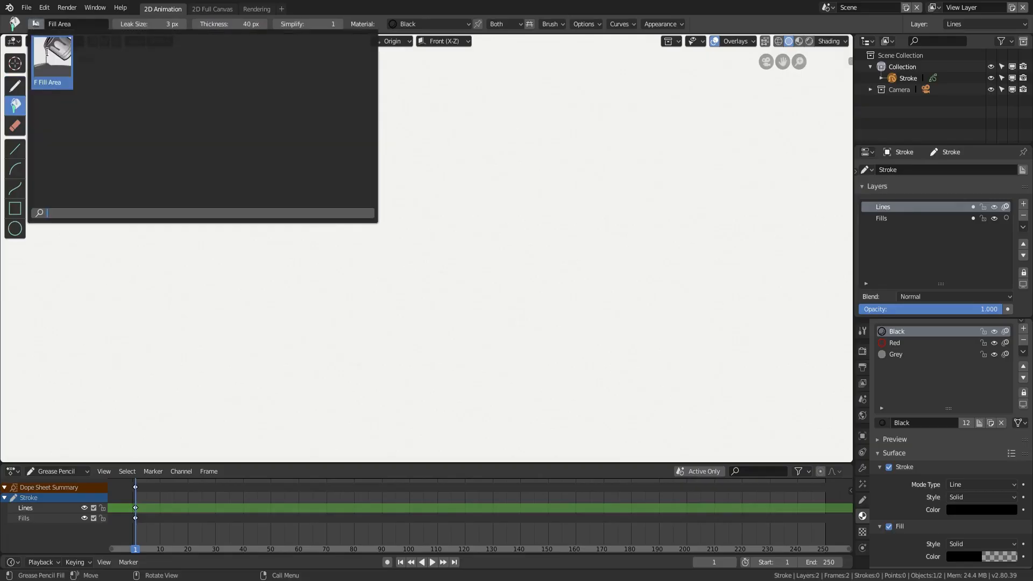
pyautogui.click(15, 126)
pyautogui.click(36, 24)
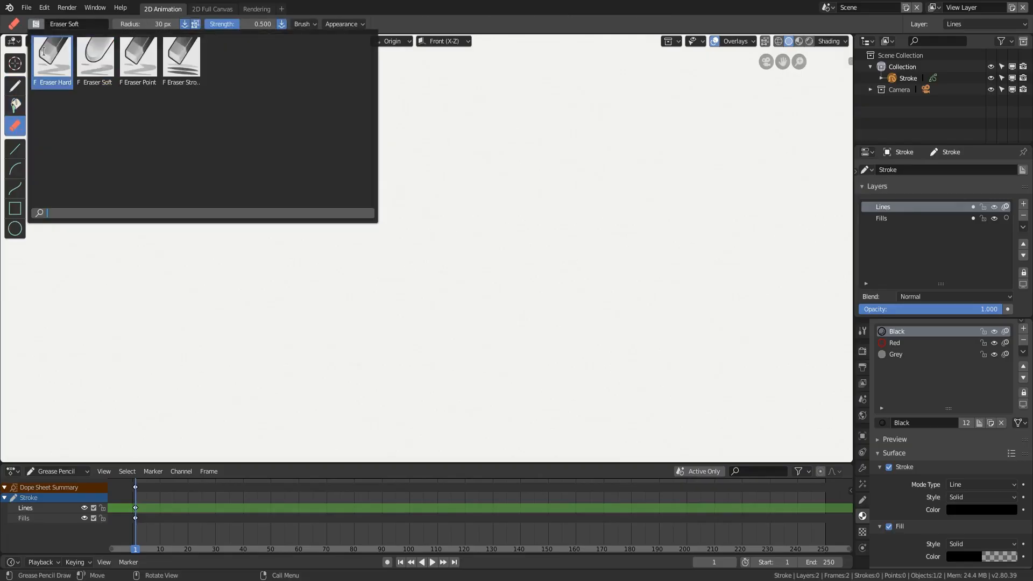
pyautogui.click(16, 90)
# Step: Examine the Draw Pencil brush settings, including its smoothing, post-processing, stabilizer and random options
pyautogui.click(863, 330)
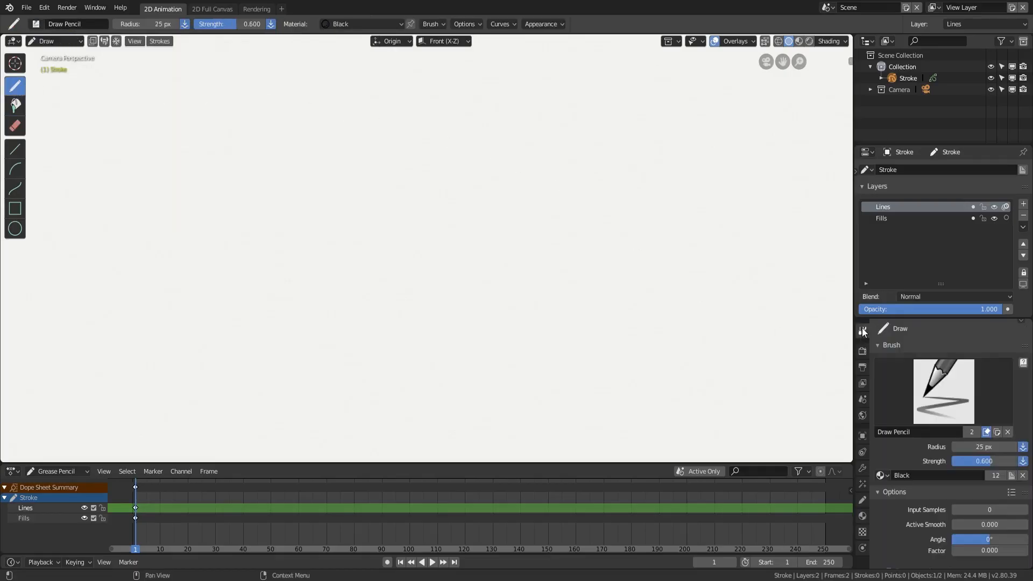
pyautogui.moveTo(926, 543)
pyautogui.mouseDown(button='middle')
pyautogui.moveTo(957, 334)
pyautogui.moveTo(951, 489)
pyautogui.mouseUp(button='middle')
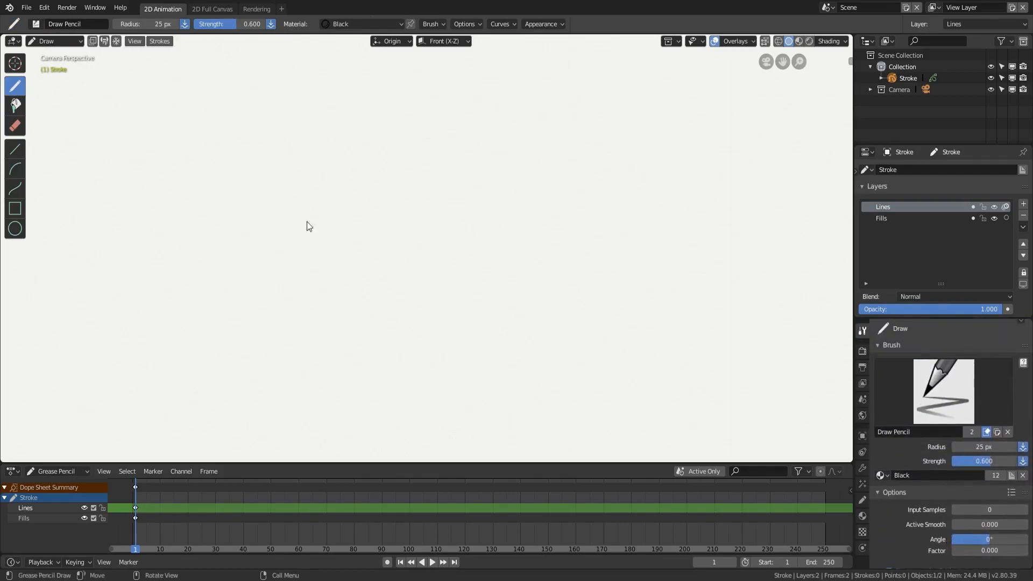
pyautogui.click(465, 25)
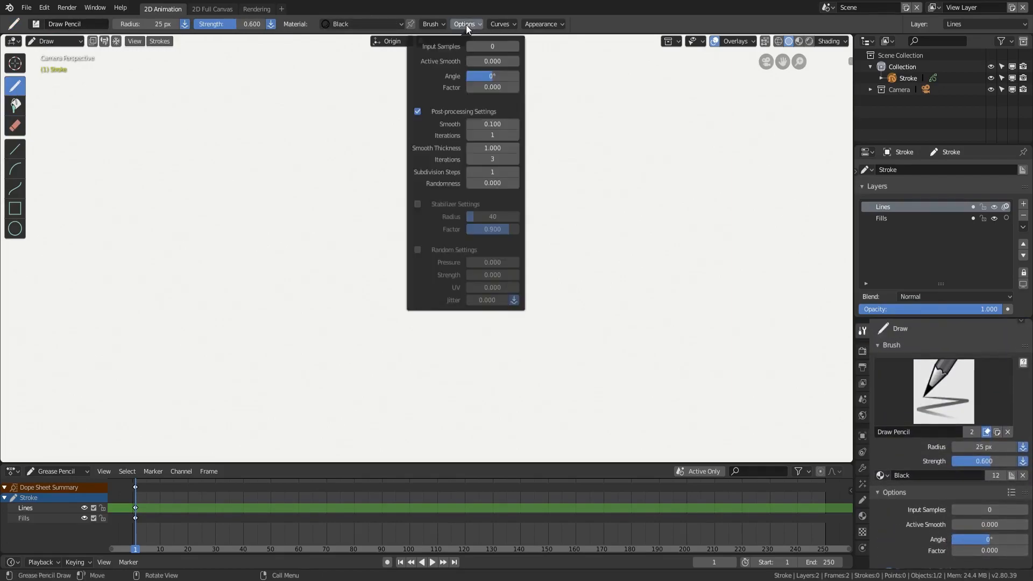
pyautogui.moveTo(527, 23)
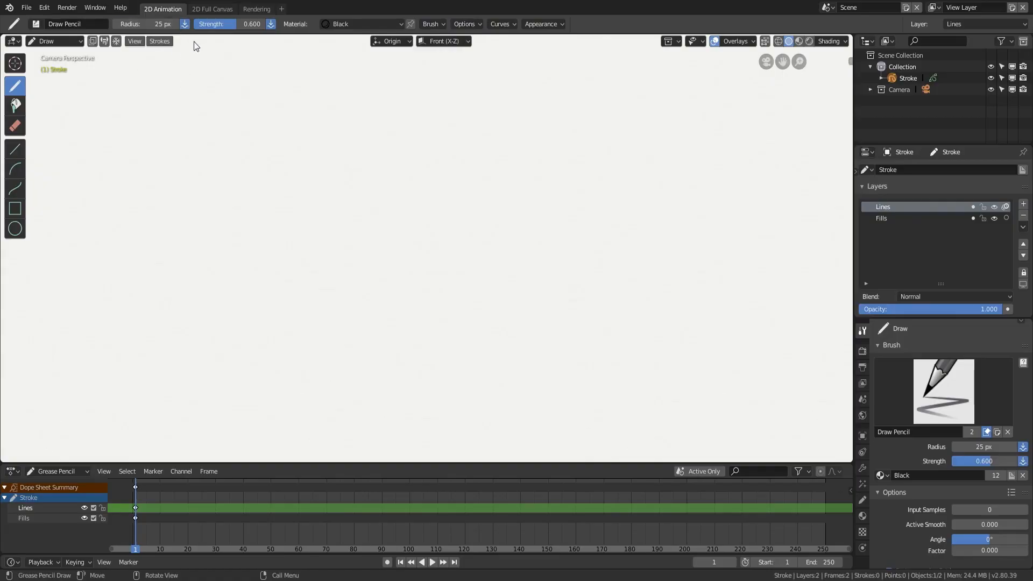
# Step: Draw three wavy vertical strokes side by side in Black with brush radii of 25, 50 and 100 px
pyautogui.click(389, 24)
pyautogui.moveTo(135, 117); pyautogui.dragTo(114, 401)
pyautogui.click(158, 24)
pyautogui.write('50')
pyautogui.press('Return')
pyautogui.moveTo(210, 128); pyautogui.dragTo(206, 393)
pyautogui.click(158, 24)
pyautogui.write('100')
pyautogui.press('Return')
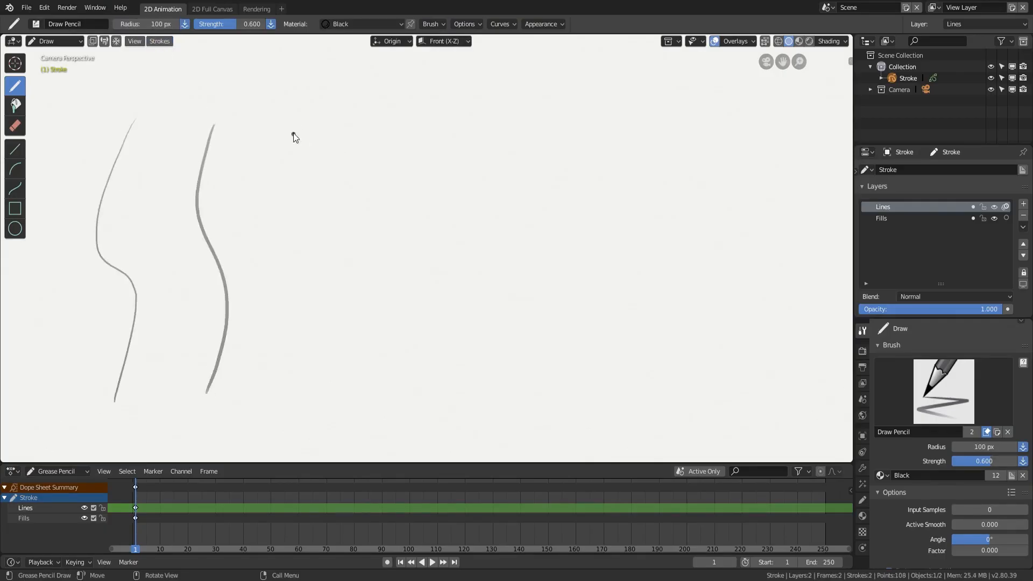
pyautogui.moveTo(297, 124); pyautogui.dragTo(306, 394)
# Step: Add two thicker wavy vertical strokes beside the others with brush radii of about 174 px and 221 px
pyautogui.press('f')
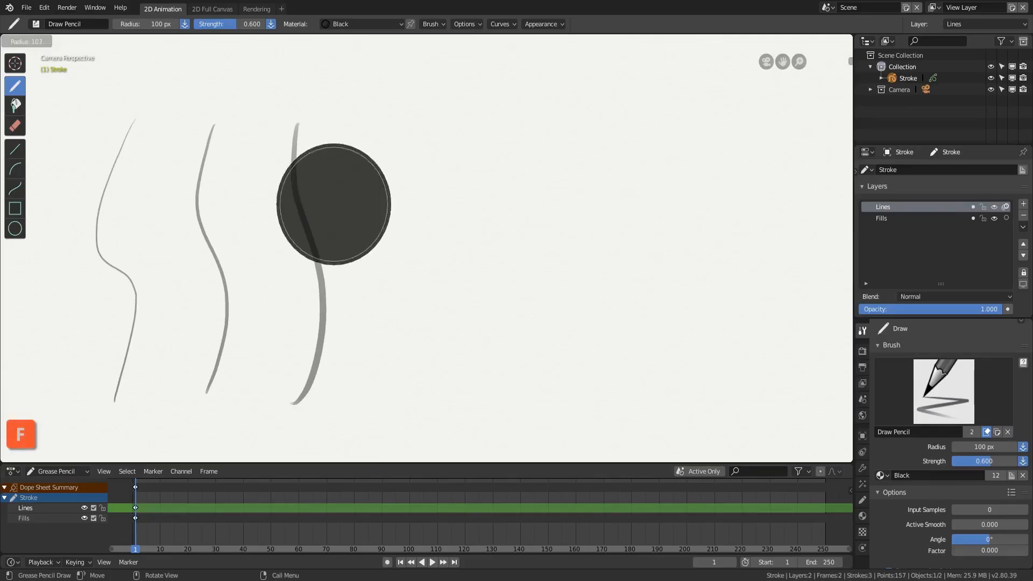
pyautogui.click(389, 157)
pyautogui.moveTo(378, 128)
pyautogui.mouseDown()
pyautogui.moveTo(405, 243)
pyautogui.moveTo(374, 383)
pyautogui.mouseUp()
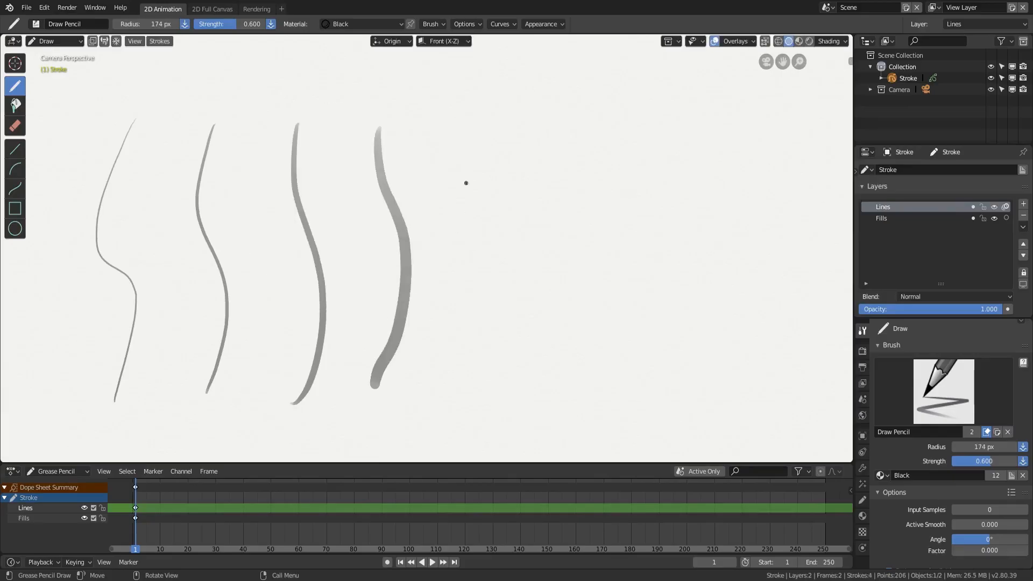
pyautogui.press('f')
pyautogui.click(482, 140)
pyautogui.moveTo(476, 130)
pyautogui.mouseDown()
pyautogui.moveTo(493, 305)
pyautogui.moveTo(455, 407)
pyautogui.mouseUp()
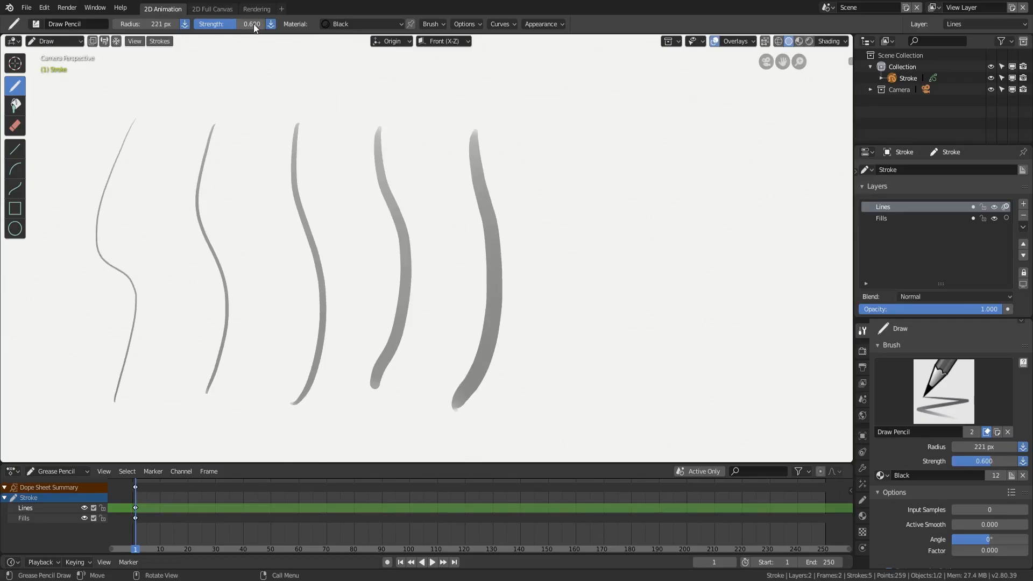
# Step: Draw three more vertical strokes with rising brush strength, from about 0.103 for the first to about 0.936 for the last
pyautogui.hotkey('shift', 'f')
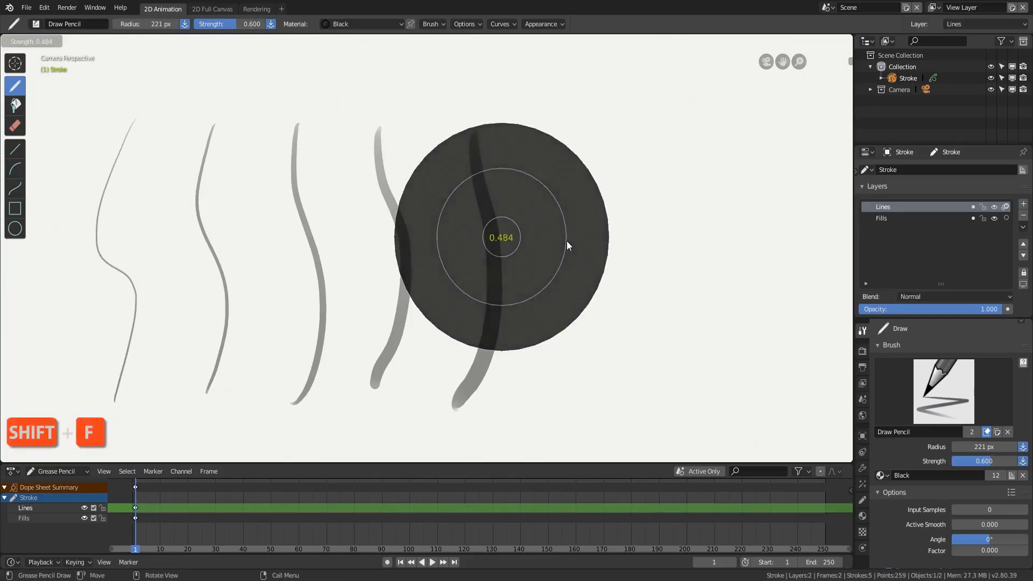
pyautogui.click(598, 259)
pyautogui.moveTo(541, 141); pyautogui.dragTo(559, 382)
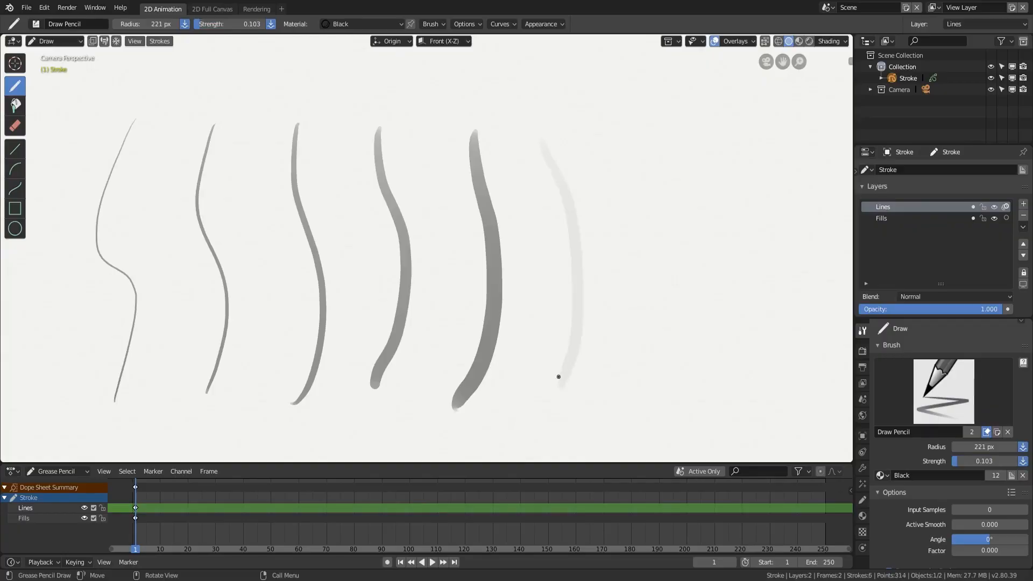
pyautogui.hotkey('shift', 'f')
pyautogui.click(614, 170)
pyautogui.moveTo(596, 147)
pyautogui.mouseDown()
pyautogui.moveTo(639, 306)
pyautogui.moveTo(621, 379)
pyautogui.mouseUp()
pyautogui.hotkey('shift', 'f')
pyautogui.click(674, 152)
pyautogui.moveTo(662, 141); pyautogui.dragTo(684, 383)
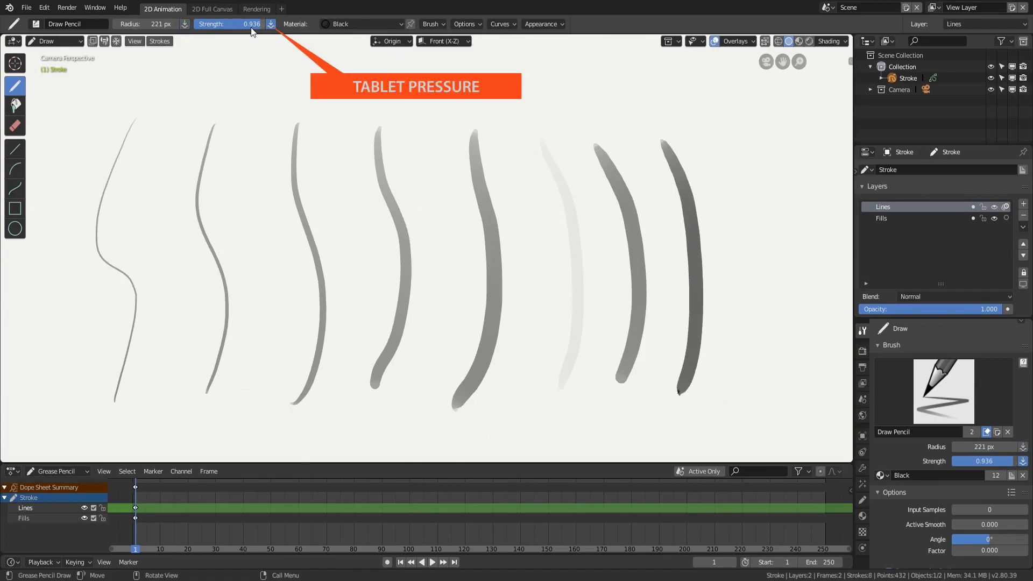
# Step: Draw two vertical black strokes without tablet pressure, and a long wavy stroke across all the strokes with the Red material
pyautogui.moveTo(740, 154); pyautogui.dragTo(745, 395)
pyautogui.moveTo(805, 147)
pyautogui.mouseDown()
pyautogui.moveTo(824, 285)
pyautogui.moveTo(804, 400)
pyautogui.mouseUp()
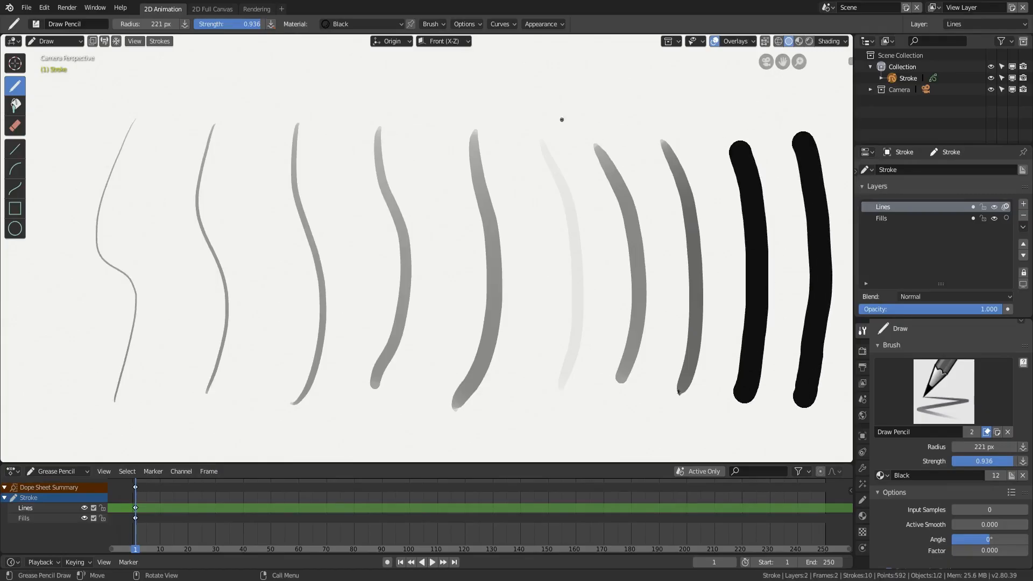
pyautogui.click(390, 26)
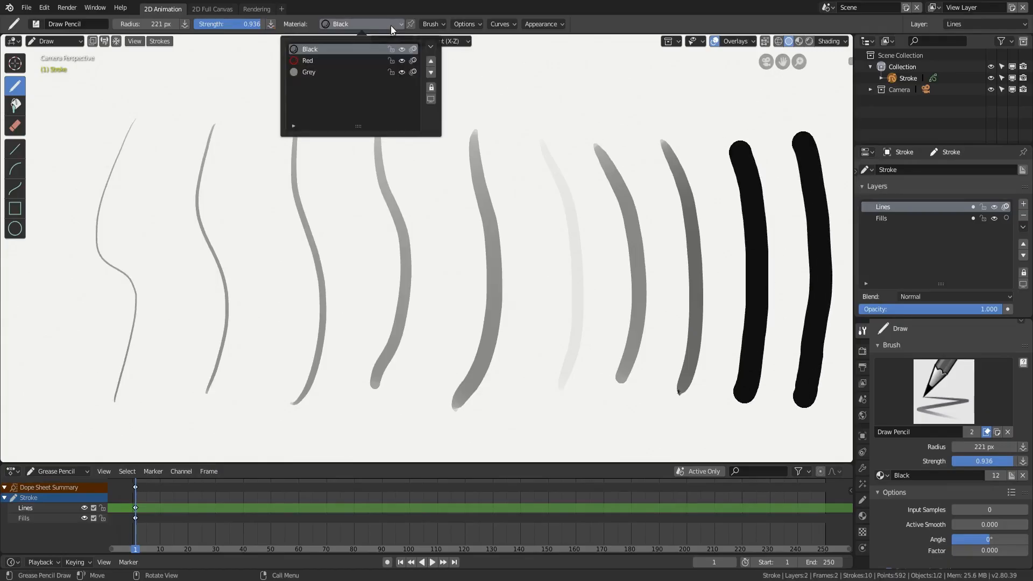
pyautogui.click(319, 61)
pyautogui.moveTo(66, 273)
pyautogui.mouseDown()
pyautogui.moveTo(112, 245)
pyautogui.moveTo(534, 263)
pyautogui.moveTo(775, 242)
pyautogui.moveTo(831, 211)
pyautogui.mouseUp()
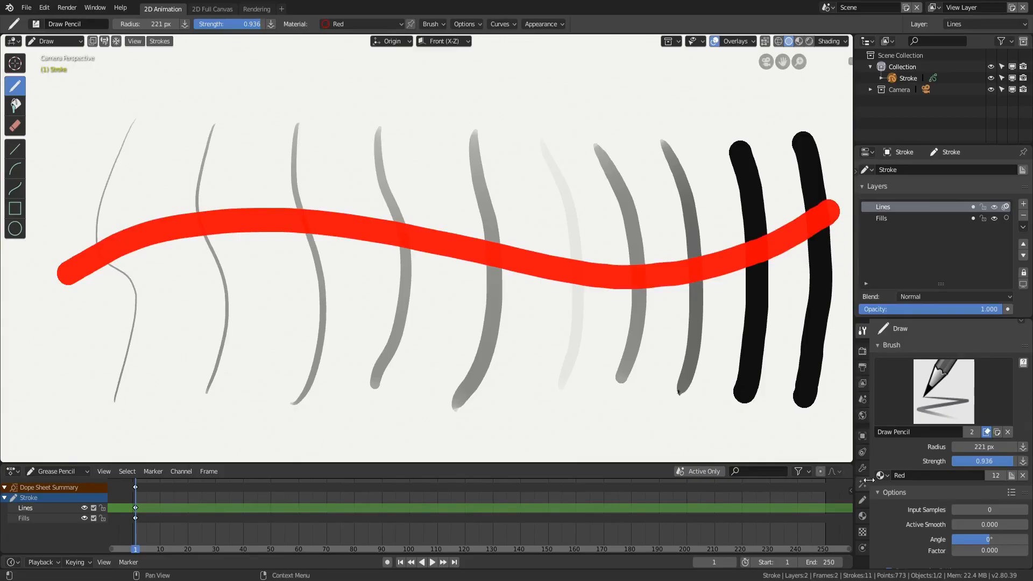
# Step: Show the material properties and delete the frame 1 keyframes of both layers to clear the canvas
pyautogui.click(861, 517)
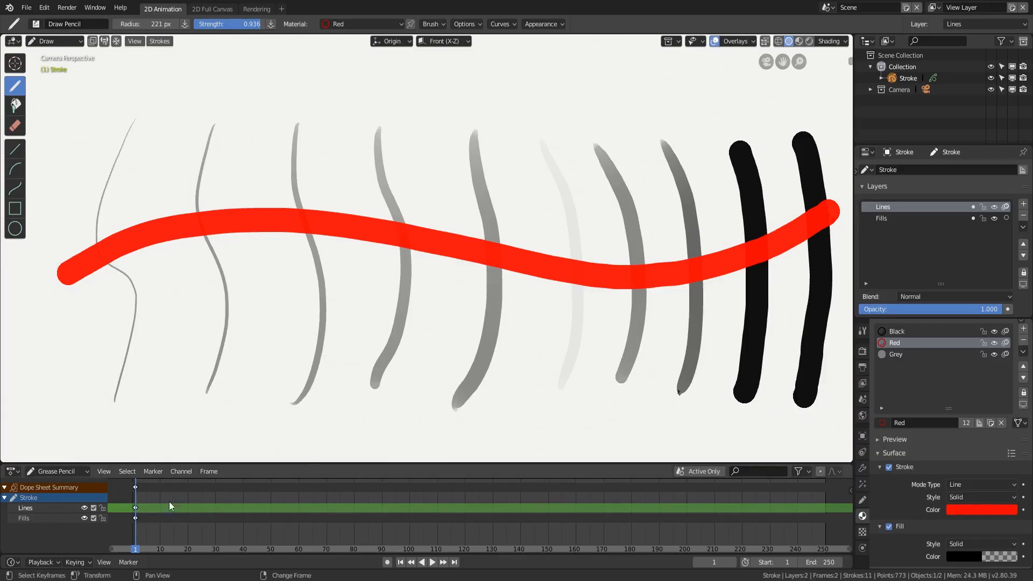
pyautogui.click(136, 487)
pyautogui.press('Delete')
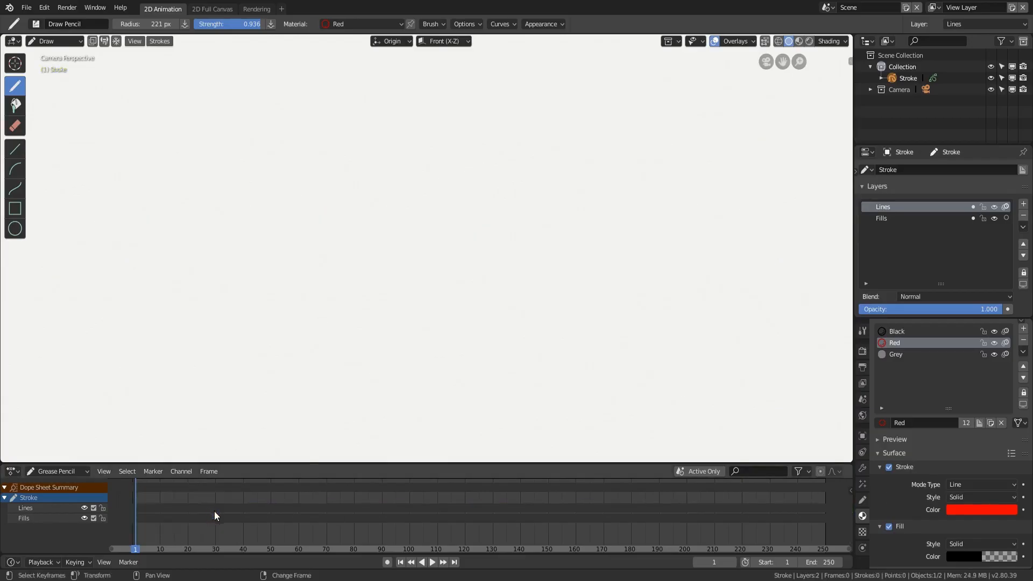
# Step: Draw a large, nearly closed red oval and make the Red material's fill color opaque with alpha 1.000
pyautogui.moveTo(386, 392)
pyautogui.mouseDown()
pyautogui.moveTo(311, 346)
pyautogui.moveTo(576, 136)
pyautogui.moveTo(517, 396)
pyautogui.moveTo(442, 394)
pyautogui.mouseUp()
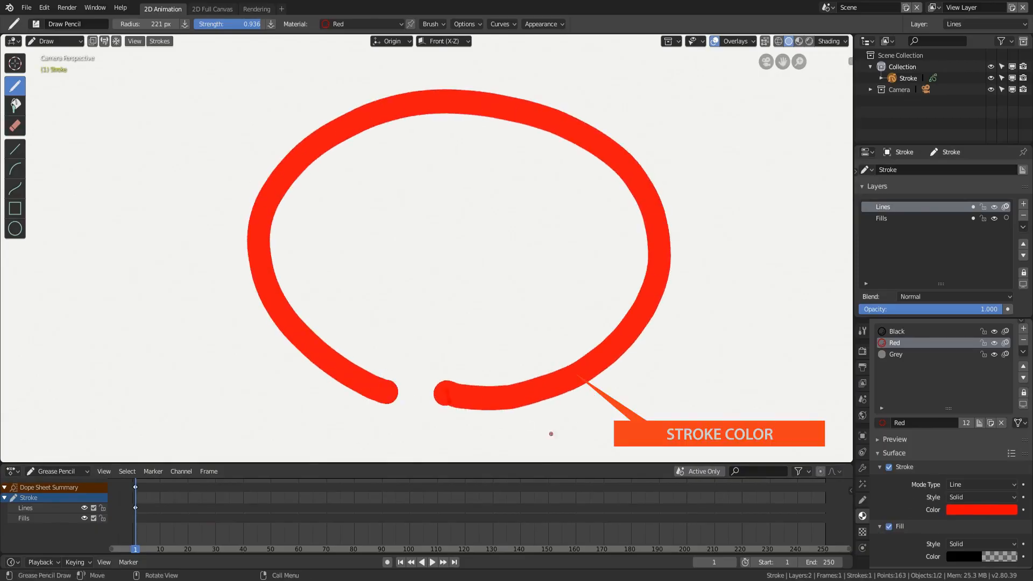
pyautogui.click(962, 558)
pyautogui.moveTo(931, 541); pyautogui.dragTo(1004, 540)
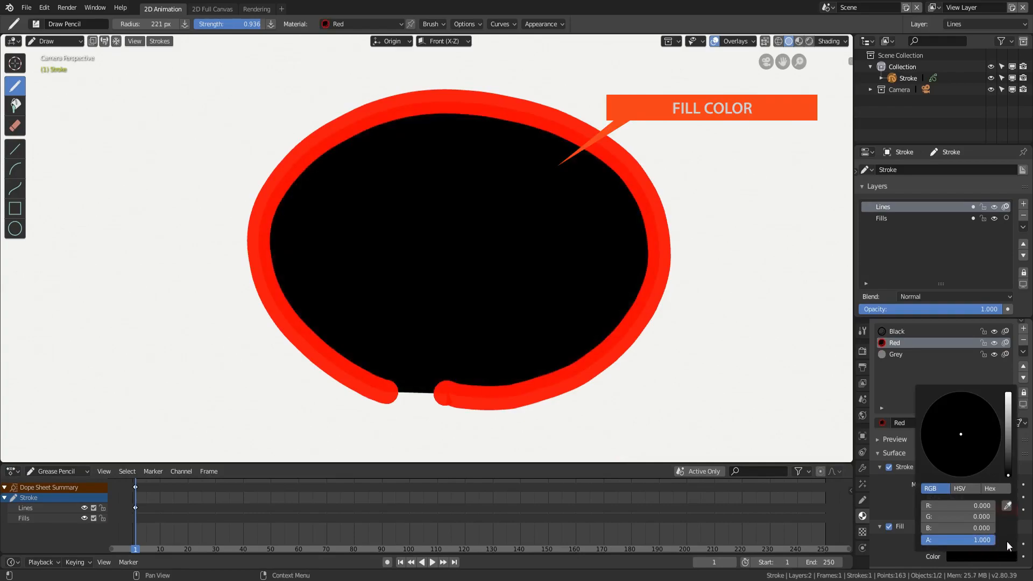
# Step: Toggle the Red material's Fill and Stroke off and on, and change its fill color to green (R 0.000, G 0.827, B 0.118)
pyautogui.click(888, 527)
pyautogui.click(888, 527)
pyautogui.click(889, 468)
pyautogui.click(889, 468)
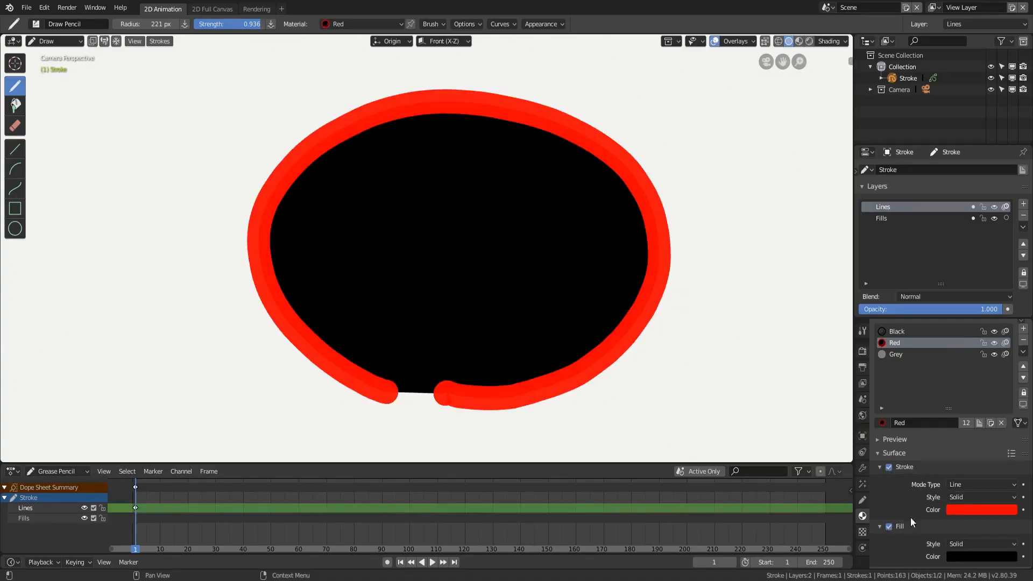
pyautogui.click(968, 556)
pyautogui.moveTo(1007, 473); pyautogui.dragTo(926, 405)
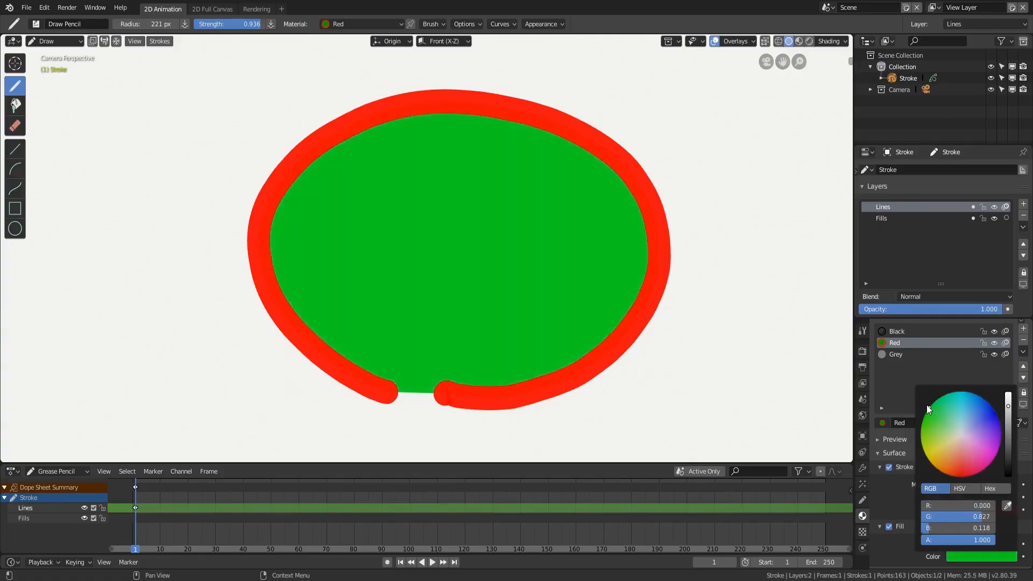
# Step: Turn off the Red material's fill and delete the oval drawing
pyautogui.click(888, 526)
pyautogui.press('Delete')
# Step: Sketch a faint cactus with side arms in the Red material, using a brush radius of 194 px and strength of 0.200
pyautogui.press('f')
pyautogui.click(316, 303)
pyautogui.hotkey('shift', 'f')
pyautogui.click(365, 336)
pyautogui.moveTo(369, 371); pyautogui.dragTo(354, 156)
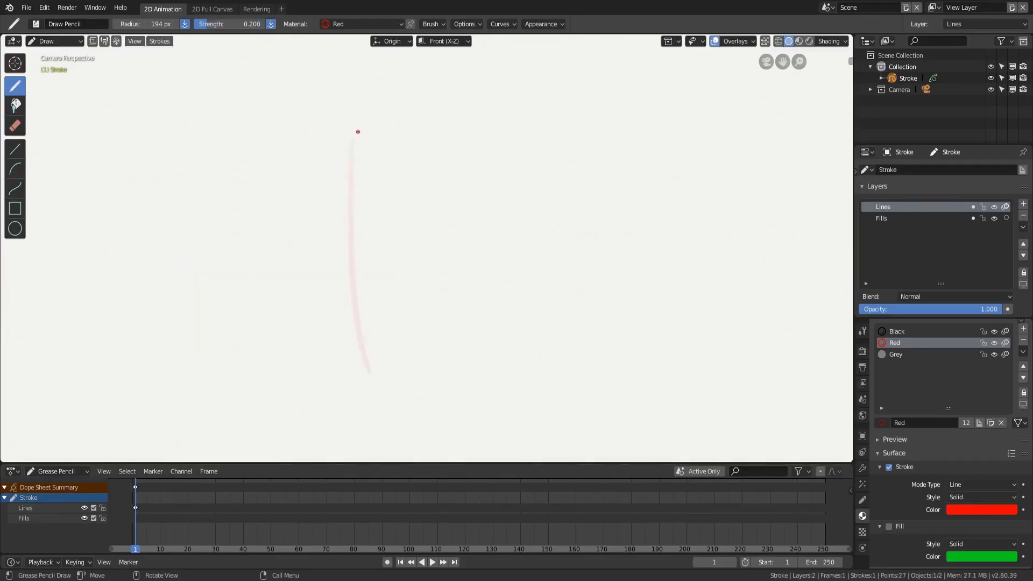
pyautogui.moveTo(422, 244); pyautogui.dragTo(376, 407)
pyautogui.moveTo(433, 186); pyautogui.dragTo(430, 220)
pyautogui.moveTo(352, 246); pyautogui.dragTo(350, 271)
pyautogui.moveTo(427, 332); pyautogui.dragTo(425, 355)
# Step: Adjust the brush radius and strength, and outline the cactus's left arm in the Black material over the red sketch
pyautogui.click(896, 331)
pyautogui.press('f')
pyautogui.click(261, 258)
pyautogui.press('f')
pyautogui.moveTo(296, 175); pyautogui.dragTo(298, 279)
pyautogui.click(271, 258)
pyautogui.hotkey('shift', 'f')
pyautogui.click(265, 234)
pyautogui.moveTo(294, 184); pyautogui.dragTo(299, 267)
pyautogui.moveTo(294, 184); pyautogui.dragTo(330, 172)
pyautogui.moveTo(330, 172)
pyautogui.mouseDown()
pyautogui.moveTo(331, 239)
pyautogui.moveTo(352, 240)
pyautogui.mouseUp()
pyautogui.moveTo(300, 278); pyautogui.dragTo(349, 274)
# Step: Outline the two right arms, the trunk's right side and the base in Black over the red sketch
pyautogui.moveTo(426, 185); pyautogui.dragTo(478, 183)
pyautogui.moveTo(483, 129); pyautogui.dragTo(495, 224)
pyautogui.moveTo(484, 157); pyautogui.dragTo(476, 202)
pyautogui.moveTo(494, 225)
pyautogui.mouseDown()
pyautogui.moveTo(428, 219)
pyautogui.moveTo(416, 196)
pyautogui.moveTo(430, 326)
pyautogui.mouseUp()
pyautogui.moveTo(422, 327)
pyautogui.mouseDown()
pyautogui.moveTo(442, 322)
pyautogui.moveTo(458, 344)
pyautogui.mouseUp()
pyautogui.moveTo(460, 347); pyautogui.dragTo(422, 356)
pyautogui.moveTo(449, 311); pyautogui.dragTo(460, 355)
pyautogui.moveTo(422, 323); pyautogui.dragTo(437, 409)
pyautogui.moveTo(444, 408)
pyautogui.mouseDown()
pyautogui.moveTo(376, 407)
pyautogui.moveTo(350, 253)
pyautogui.moveTo(357, 113)
pyautogui.moveTo(425, 92)
pyautogui.moveTo(439, 187)
pyautogui.mouseUp()
pyautogui.moveTo(442, 112)
pyautogui.mouseDown()
pyautogui.moveTo(438, 189)
pyautogui.moveTo(493, 224)
pyautogui.mouseUp()
pyautogui.moveTo(512, 161); pyautogui.dragTo(496, 222)
pyautogui.moveTo(514, 115); pyautogui.dragTo(504, 222)
# Step: Lower the brush strength to about 0.239 and shade the left arm and the trunk's upper left side in Black
pyautogui.hotkey('shift', 'f')
pyautogui.click(396, 248)
pyautogui.moveTo(295, 186)
pyautogui.mouseDown()
pyautogui.moveTo(299, 269)
pyautogui.moveTo(334, 269)
pyautogui.mouseUp()
pyautogui.moveTo(355, 126); pyautogui.dragTo(363, 215)
pyautogui.moveTo(360, 180); pyautogui.dragTo(366, 226)
pyautogui.moveTo(331, 277); pyautogui.dragTo(363, 360)
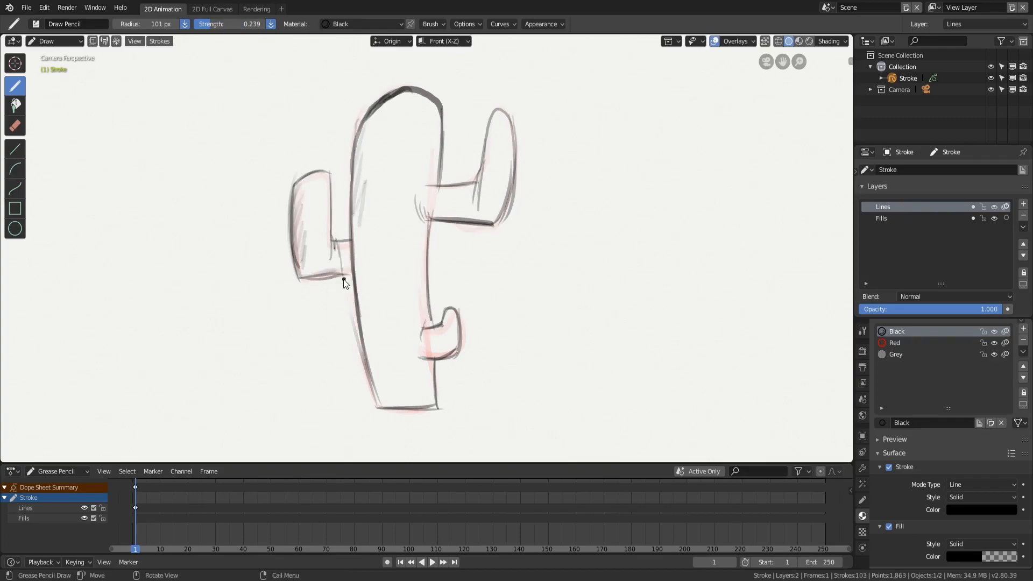
# Step: Shade below the left arm, down the trunk's left side and along the upper right arm's underside, using about 335 px radius and 0.136 strength
pyautogui.moveTo(299, 280); pyautogui.dragTo(353, 275)
pyautogui.moveTo(360, 201); pyautogui.dragTo(363, 319)
pyautogui.moveTo(361, 280); pyautogui.dragTo(377, 384)
pyautogui.moveTo(370, 358); pyautogui.dragTo(394, 403)
pyautogui.moveTo(433, 206); pyautogui.dragTo(451, 218)
pyautogui.moveTo(447, 207); pyautogui.dragTo(470, 219)
pyautogui.moveTo(466, 213); pyautogui.dragTo(489, 221)
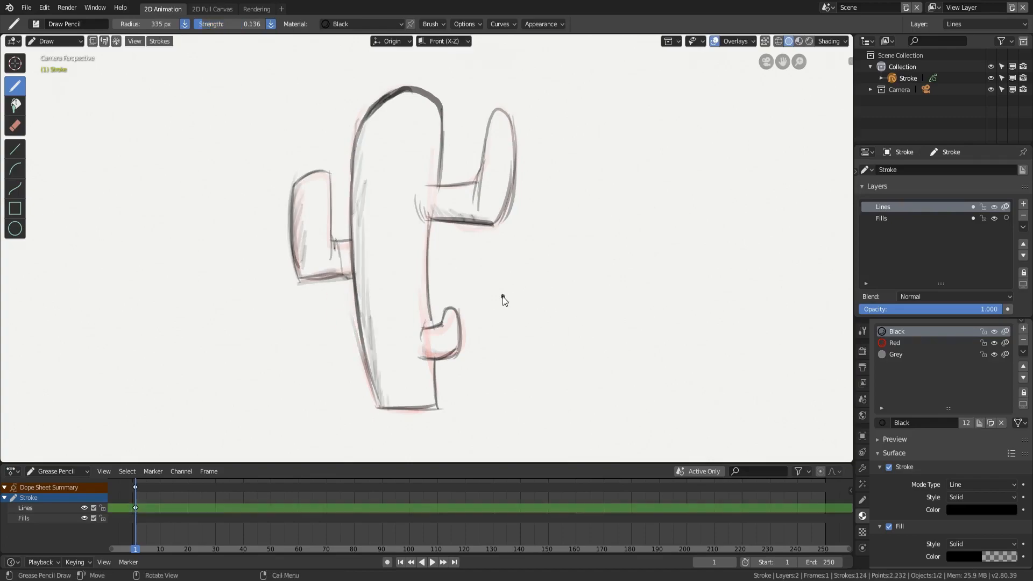
# Step: Change the Black material's stroke color to a yellowish green and rename the material Green
pyautogui.click(953, 510)
pyautogui.moveTo(1007, 385)
pyautogui.mouseDown()
pyautogui.moveTo(1008, 366)
pyautogui.moveTo(928, 363)
pyautogui.moveTo(925, 398)
pyautogui.mouseUp()
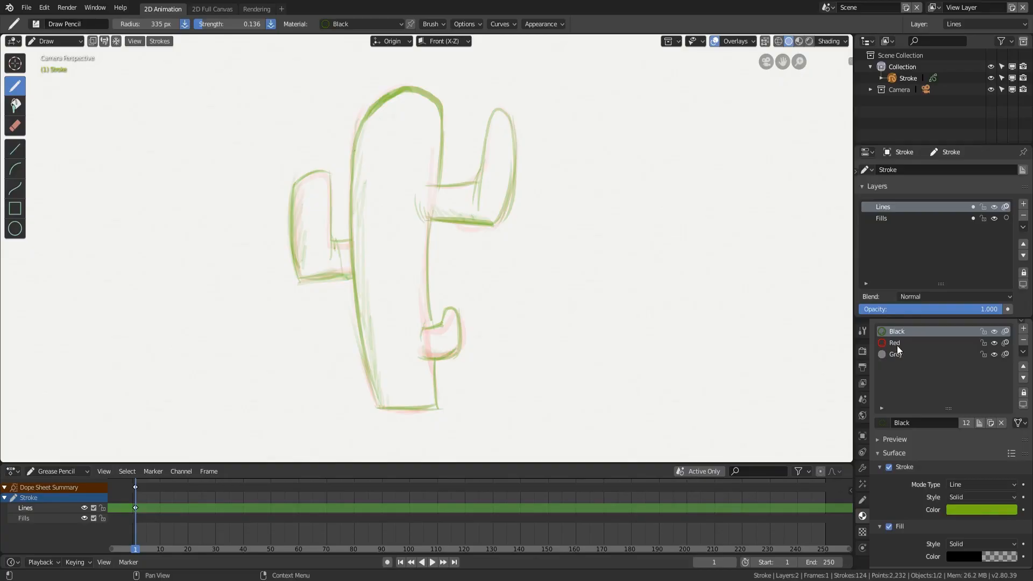
pyautogui.write('G')
# Step: Rename the Red material Green_Dark and change its stroke color to a dark green
pyautogui.doubleClick(895, 344)
pyautogui.write('Green_Dark')
pyautogui.press('Return')
pyautogui.click(948, 525)
pyautogui.click(954, 512)
pyautogui.click(944, 368)
pyautogui.moveTo(1008, 352); pyautogui.dragTo(1008, 409)
pyautogui.click(953, 382)
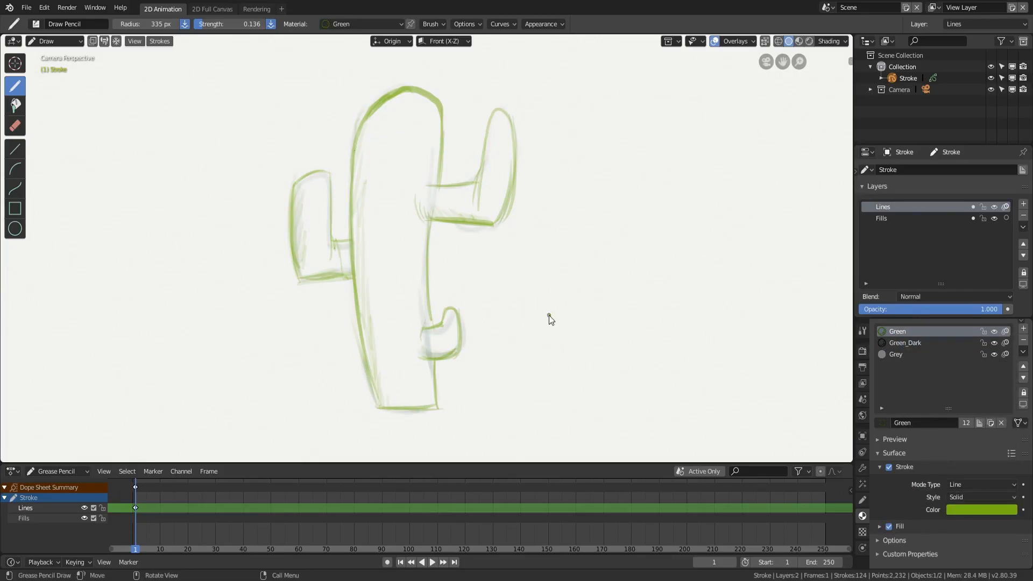
# Step: Draw short Green_Dark spines along the trunk's left edge and centre and on the left arm, with an 80 px radius and 0.851 strength
pyautogui.press('f')
pyautogui.click(211, 160)
pyautogui.hotkey('shift', 'f')
pyautogui.click(214, 202)
pyautogui.moveTo(341, 144); pyautogui.dragTo(358, 155)
pyautogui.moveTo(347, 119); pyautogui.dragTo(365, 135)
pyautogui.moveTo(363, 104); pyautogui.dragTo(371, 116)
pyautogui.moveTo(342, 186); pyautogui.dragTo(358, 188)
pyautogui.moveTo(280, 213); pyautogui.dragTo(292, 214)
pyautogui.moveTo(284, 257); pyautogui.dragTo(303, 252)
pyautogui.moveTo(317, 276)
pyautogui.mouseDown()
pyautogui.moveTo(299, 290)
pyautogui.moveTo(363, 319)
pyautogui.mouseUp()
pyautogui.moveTo(384, 241); pyautogui.dragTo(392, 252)
# Step: Draw short Green_Dark spines on both right arms and along the trunk's upper and right edges
pyautogui.moveTo(474, 134); pyautogui.dragTo(490, 152)
pyautogui.moveTo(504, 201); pyautogui.dragTo(517, 199)
pyautogui.moveTo(458, 214); pyautogui.dragTo(459, 224)
pyautogui.moveTo(448, 182); pyautogui.dragTo(450, 196)
pyautogui.moveTo(448, 137); pyautogui.dragTo(436, 146)
pyautogui.moveTo(418, 133); pyautogui.dragTo(415, 141)
pyautogui.moveTo(420, 113); pyautogui.dragTo(419, 116)
pyautogui.moveTo(426, 299); pyautogui.dragTo(439, 287)
pyautogui.moveTo(466, 308); pyautogui.dragTo(455, 318)
pyautogui.moveTo(468, 333); pyautogui.dragTo(455, 335)
pyautogui.moveTo(474, 347); pyautogui.dragTo(455, 346)
pyautogui.moveTo(443, 350); pyautogui.dragTo(455, 361)
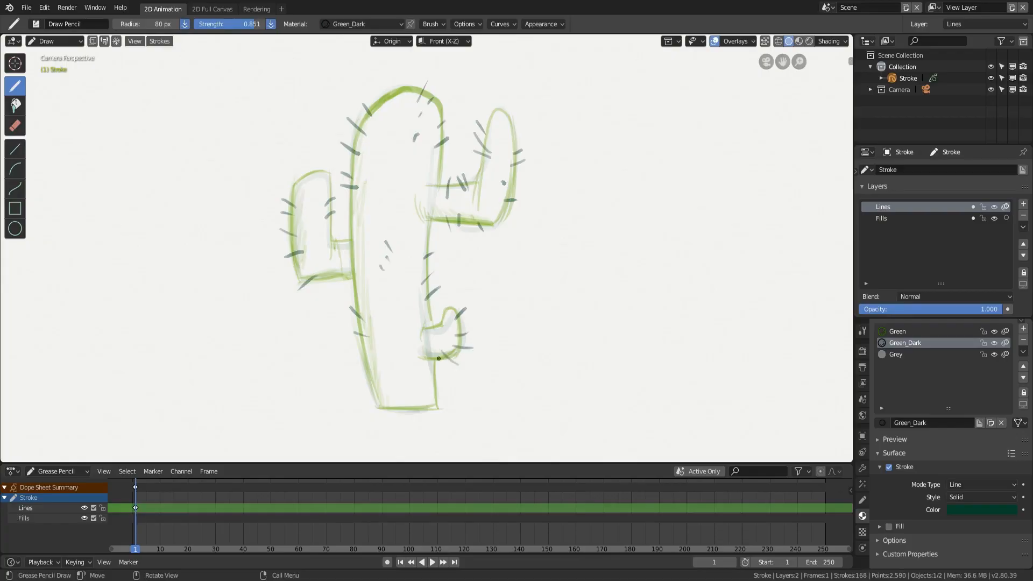
# Step: Add more Green_Dark spines on the lower trunk, near its top and on its upper left edge
pyautogui.moveTo(357, 374); pyautogui.dragTo(368, 376)
pyautogui.moveTo(391, 384); pyautogui.dragTo(399, 387)
pyautogui.moveTo(356, 361); pyautogui.dragTo(364, 365)
pyautogui.moveTo(385, 363); pyautogui.dragTo(393, 366)
pyautogui.moveTo(384, 332); pyautogui.dragTo(394, 335)
pyautogui.moveTo(381, 343); pyautogui.dragTo(390, 343)
pyautogui.moveTo(379, 140); pyautogui.dragTo(387, 147)
pyautogui.moveTo(340, 203); pyautogui.dragTo(353, 212)
pyautogui.moveTo(370, 77); pyautogui.dragTo(389, 102)
# Step: Make the Fills layer active and add a new material named Green_Lime
pyautogui.click(920, 218)
pyautogui.click(958, 331)
pyautogui.click(1024, 329)
pyautogui.doubleClick(906, 365)
pyautogui.write('Green_Lime')
pyautogui.press('Return')
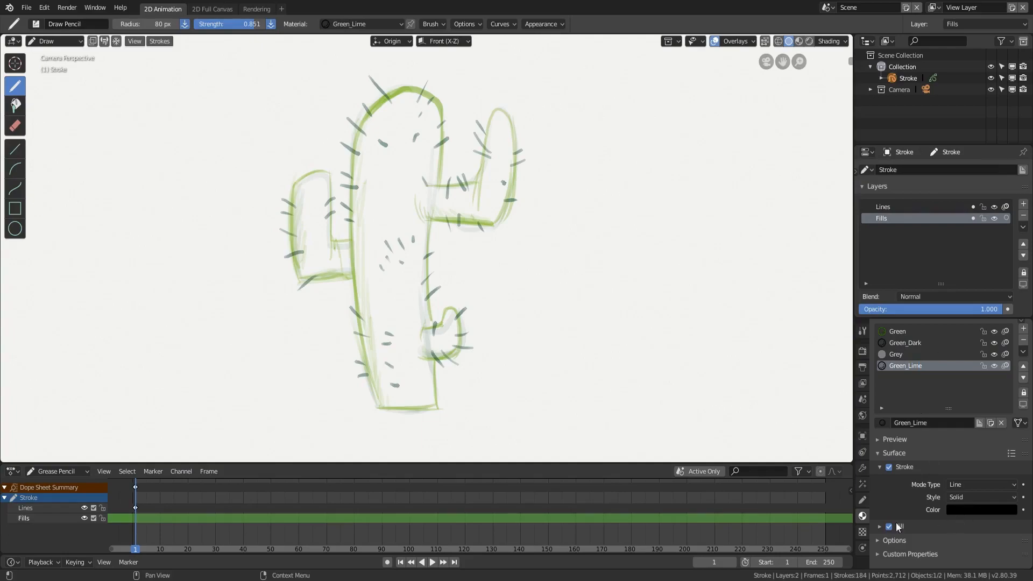
# Step: Turn off the Green_Lime material's stroke and set its fill to an opaque lime green
pyautogui.click(899, 467)
pyautogui.click(897, 480)
pyautogui.click(889, 467)
pyautogui.click(969, 511)
pyautogui.moveTo(1007, 420); pyautogui.dragTo(1007, 369)
pyautogui.moveTo(947, 394); pyautogui.dragTo(923, 401)
pyautogui.moveTo(941, 494); pyautogui.dragTo(999, 494)
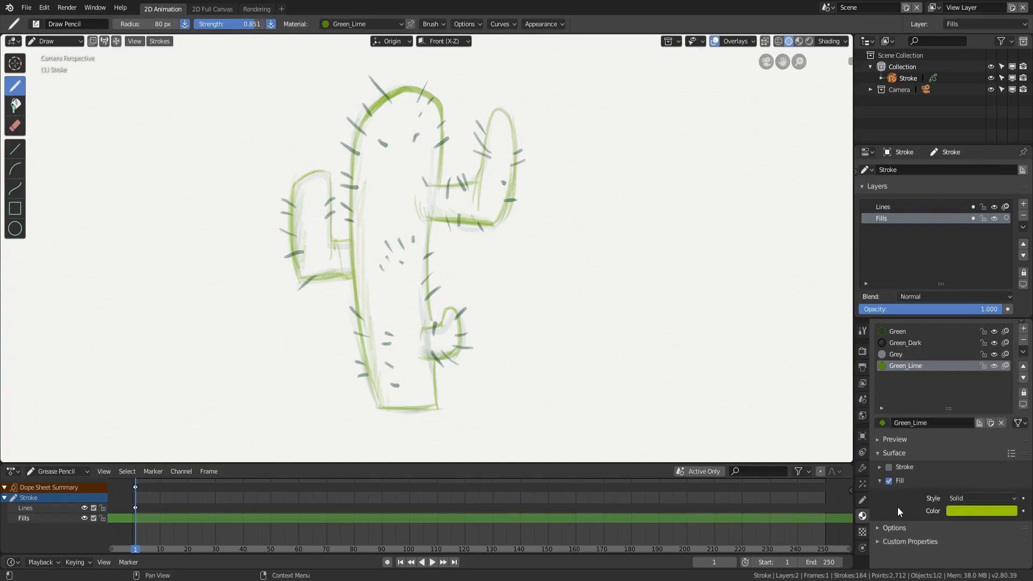
# Step: Paint Green_Lime fills over the three arms and the trunk, and lock the Lines layer
pyautogui.moveTo(427, 330)
pyautogui.mouseDown()
pyautogui.moveTo(455, 314)
pyautogui.moveTo(422, 358)
pyautogui.moveTo(425, 331)
pyautogui.mouseUp()
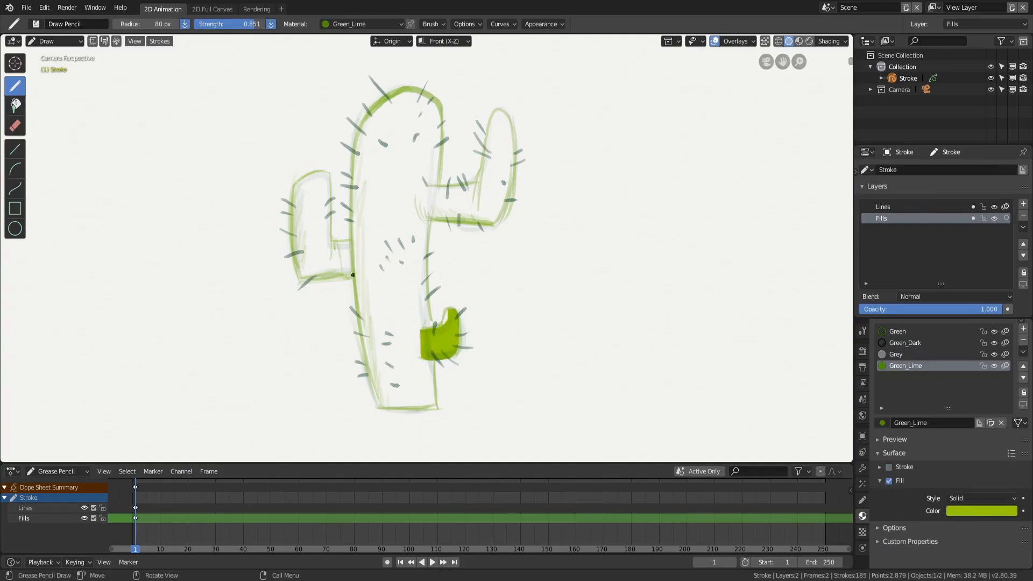
pyautogui.moveTo(352, 275)
pyautogui.mouseDown()
pyautogui.moveTo(315, 172)
pyautogui.moveTo(336, 240)
pyautogui.moveTo(351, 242)
pyautogui.mouseUp()
pyautogui.moveTo(380, 406)
pyautogui.mouseDown()
pyautogui.moveTo(370, 111)
pyautogui.moveTo(436, 301)
pyautogui.moveTo(430, 406)
pyautogui.mouseUp()
pyautogui.moveTo(446, 175)
pyautogui.mouseDown()
pyautogui.moveTo(509, 116)
pyautogui.moveTo(435, 216)
pyautogui.mouseUp()
pyautogui.click(984, 206)
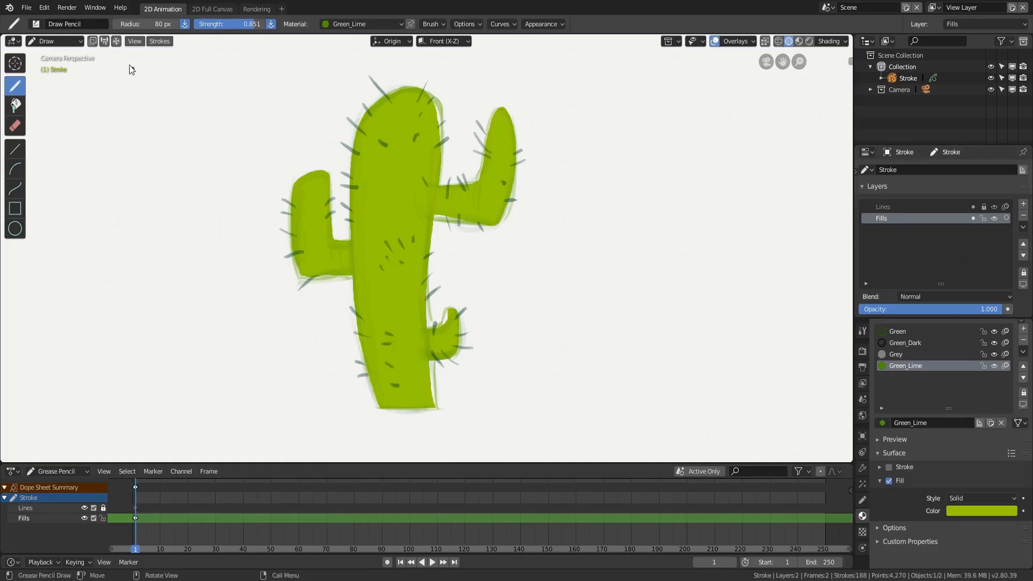
# Step: In Sculpt Mode, push the lime fill's edges on the trunk and arms to match the sketch, and return to Draw mode
pyautogui.click(56, 42)
pyautogui.click(54, 78)
pyautogui.click(16, 191)
pyautogui.moveTo(427, 115); pyautogui.dragTo(438, 114)
pyautogui.moveTo(496, 141)
pyautogui.mouseDown()
pyautogui.moveTo(482, 168)
pyautogui.moveTo(508, 200)
pyautogui.mouseUp()
pyautogui.moveTo(455, 328)
pyautogui.mouseDown()
pyautogui.moveTo(472, 333)
pyautogui.moveTo(434, 385)
pyautogui.moveTo(426, 366)
pyautogui.mouseUp()
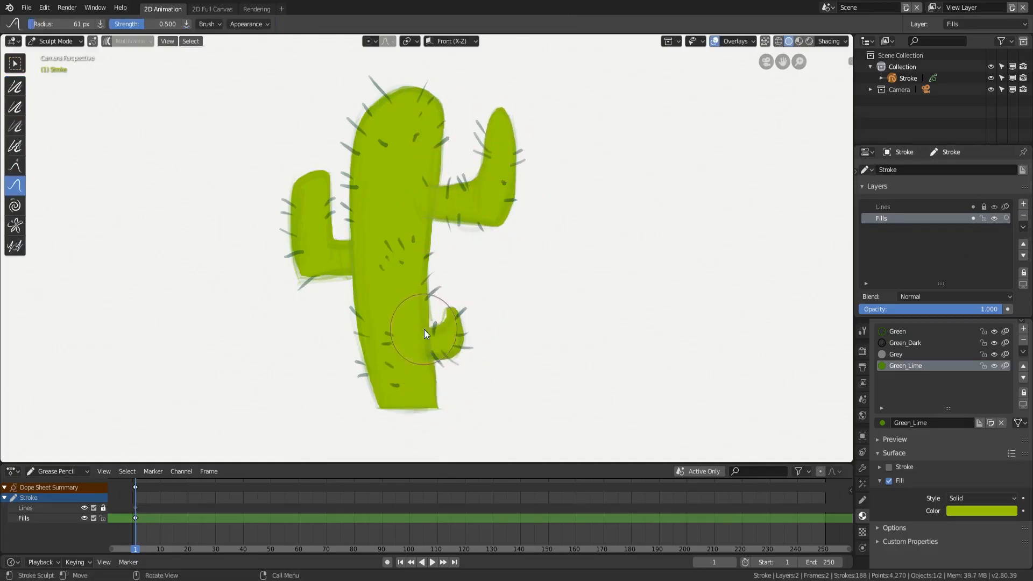
pyautogui.moveTo(450, 329); pyautogui.dragTo(450, 321)
pyautogui.moveTo(329, 240); pyautogui.dragTo(329, 255)
pyautogui.moveTo(399, 101); pyautogui.dragTo(394, 87)
pyautogui.click(59, 42)
pyautogui.click(61, 92)
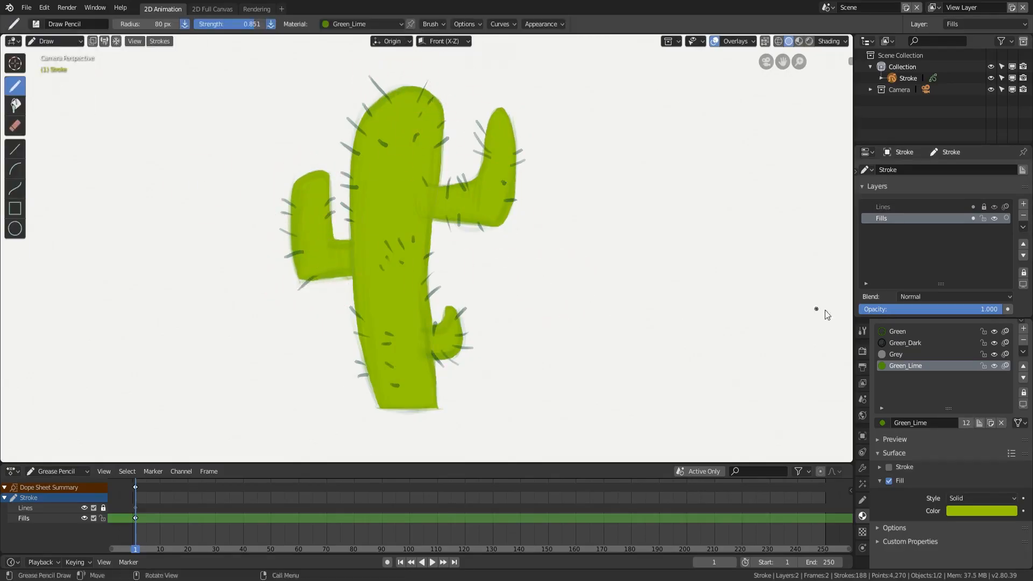
# Step: Add a material named Light with its fill off and its stroke set to a semi-transparent yellow
pyautogui.click(1023, 328)
pyautogui.click(932, 422)
pyautogui.click(963, 510)
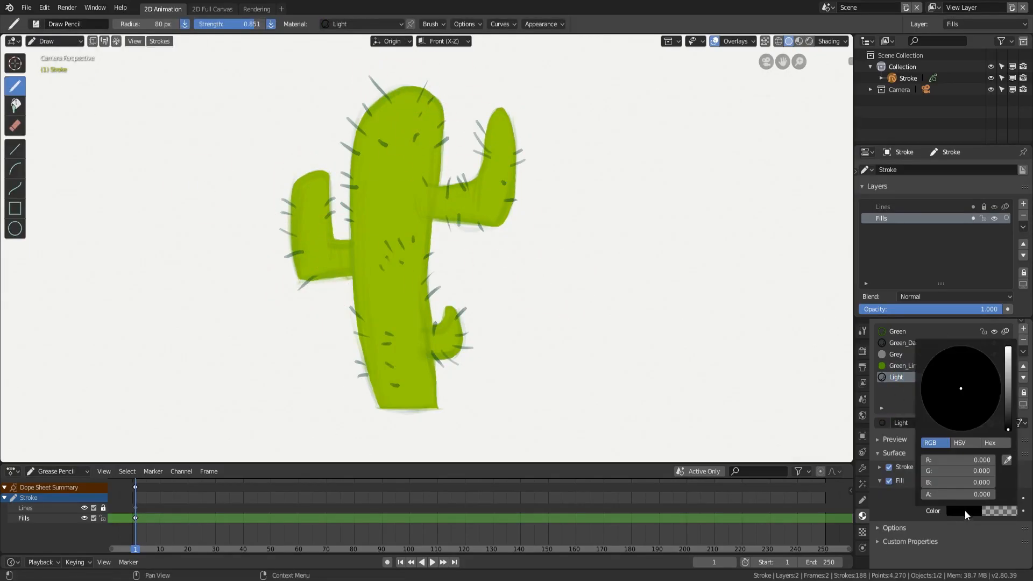
pyautogui.click(887, 481)
pyautogui.click(880, 481)
pyautogui.click(880, 467)
pyautogui.click(969, 510)
pyautogui.moveTo(1008, 390); pyautogui.dragTo(1008, 369)
pyautogui.moveTo(943, 397); pyautogui.dragTo(924, 406)
pyautogui.moveTo(1009, 369); pyautogui.dragTo(1010, 360)
pyautogui.moveTo(977, 496); pyautogui.dragTo(925, 505)
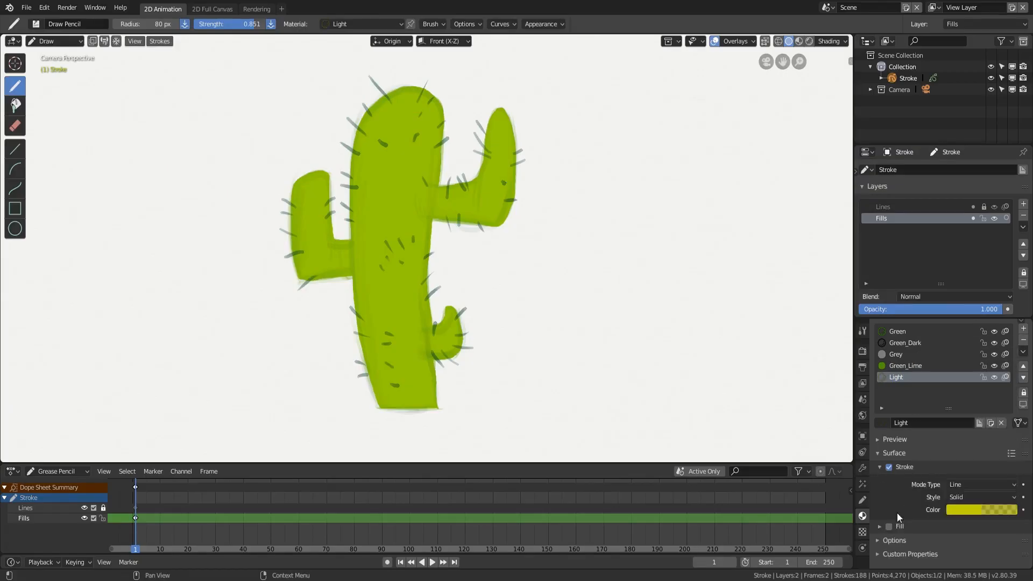
pyautogui.press('f')
pyautogui.click(410, 267)
pyautogui.moveTo(370, 207); pyautogui.dragTo(375, 323)
pyautogui.hotkey('ctrl', 'z')
# Step: Paint Light highlights along the trunk and arms with a 131 px brush, and brighten the Light material's stroke color
pyautogui.press('f')
pyautogui.click(429, 243)
pyautogui.press('f')
pyautogui.click(373, 234)
pyautogui.moveTo(370, 122)
pyautogui.mouseDown()
pyautogui.moveTo(358, 289)
pyautogui.moveTo(380, 401)
pyautogui.mouseUp()
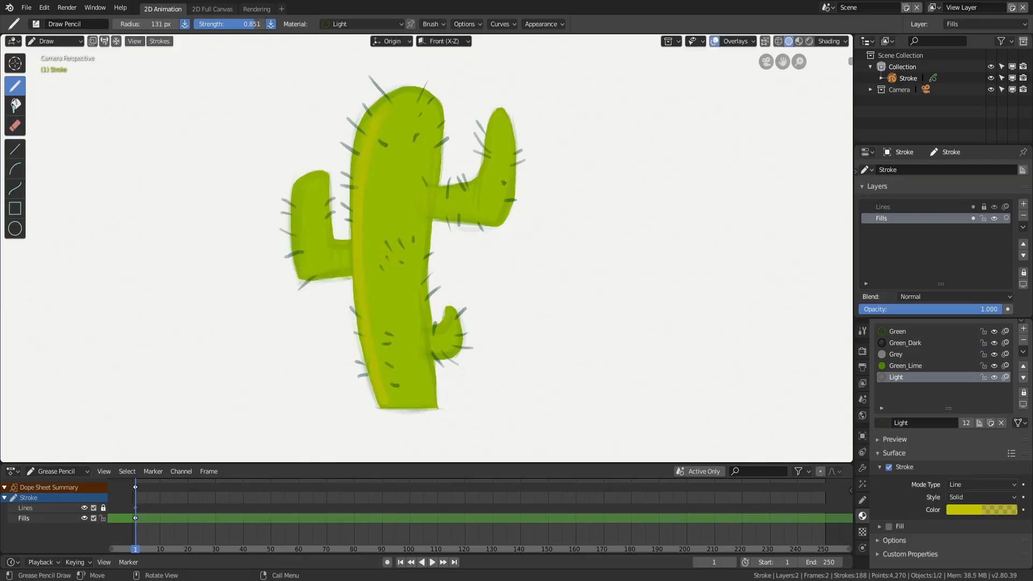
pyautogui.moveTo(299, 198); pyautogui.dragTo(302, 272)
pyautogui.moveTo(437, 194)
pyautogui.mouseDown()
pyautogui.moveTo(472, 188)
pyautogui.moveTo(492, 122)
pyautogui.mouseUp()
pyautogui.moveTo(449, 321); pyautogui.dragTo(427, 346)
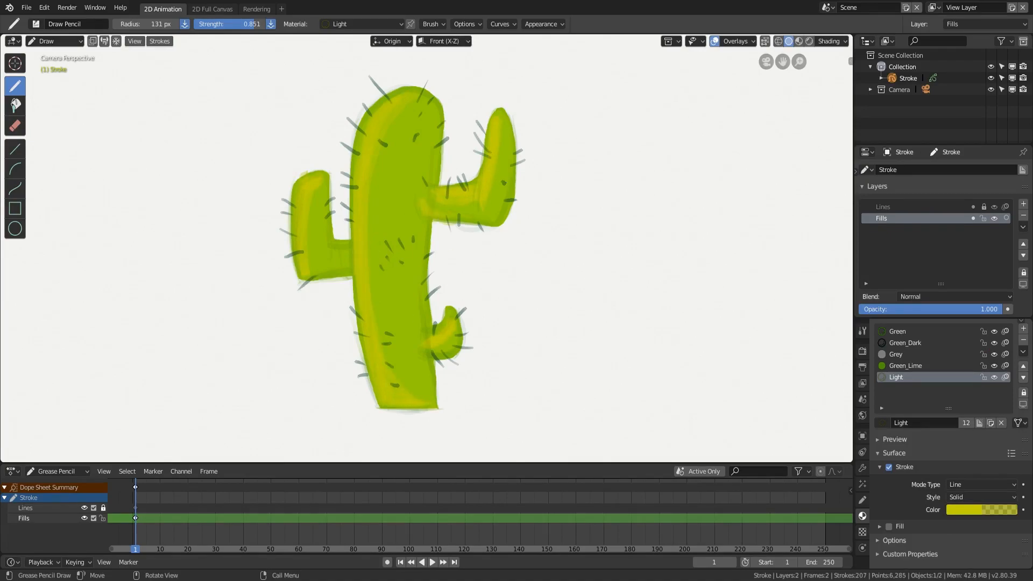
pyautogui.click(977, 510)
pyautogui.moveTo(1010, 370); pyautogui.dragTo(1010, 360)
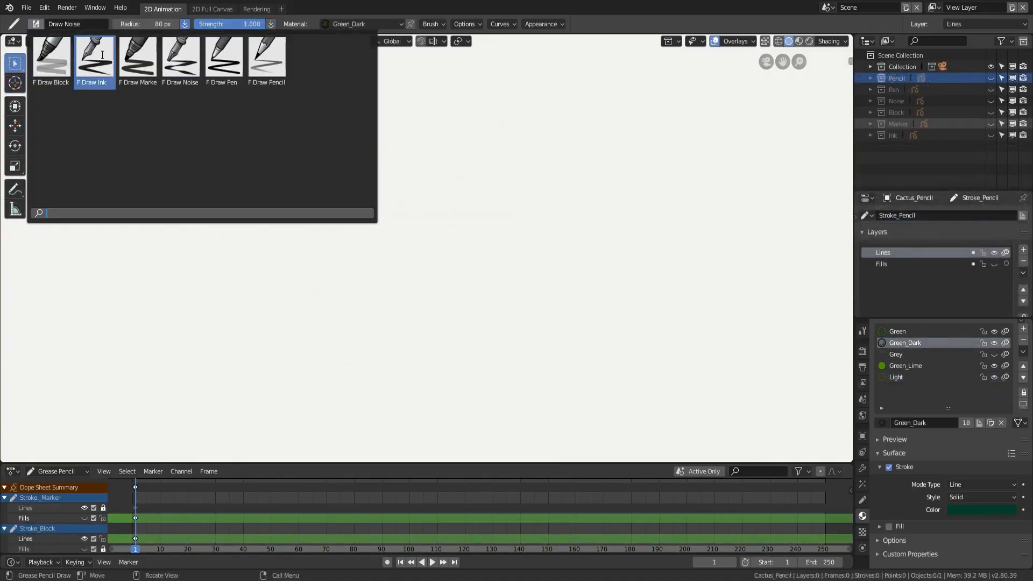
# Step: Show the Pencil, Pen, Noise, Block, Marker and Ink collections to compare the brush samples
pyautogui.click(990, 78)
pyautogui.click(991, 90)
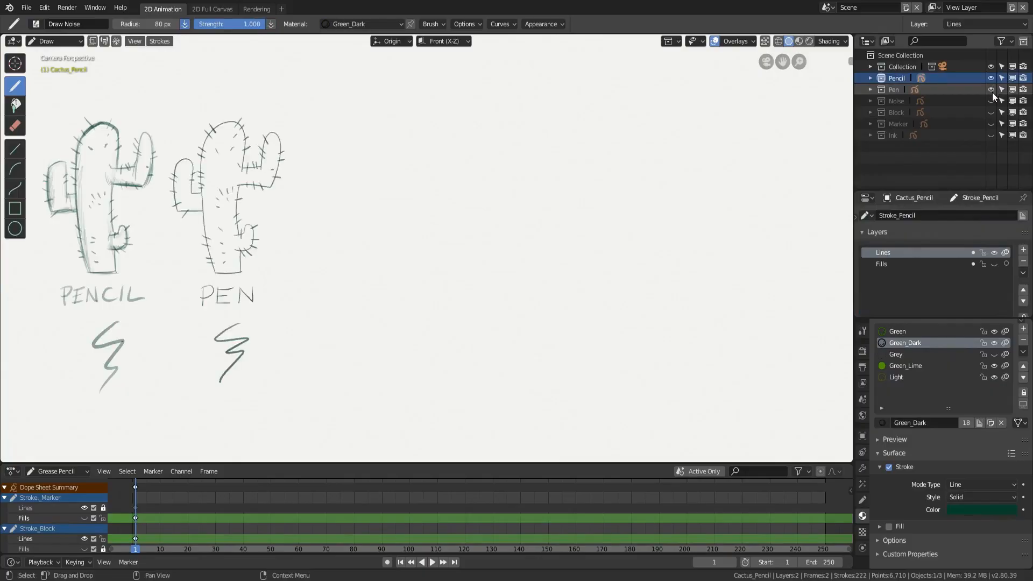
pyautogui.click(991, 101)
pyautogui.click(991, 112)
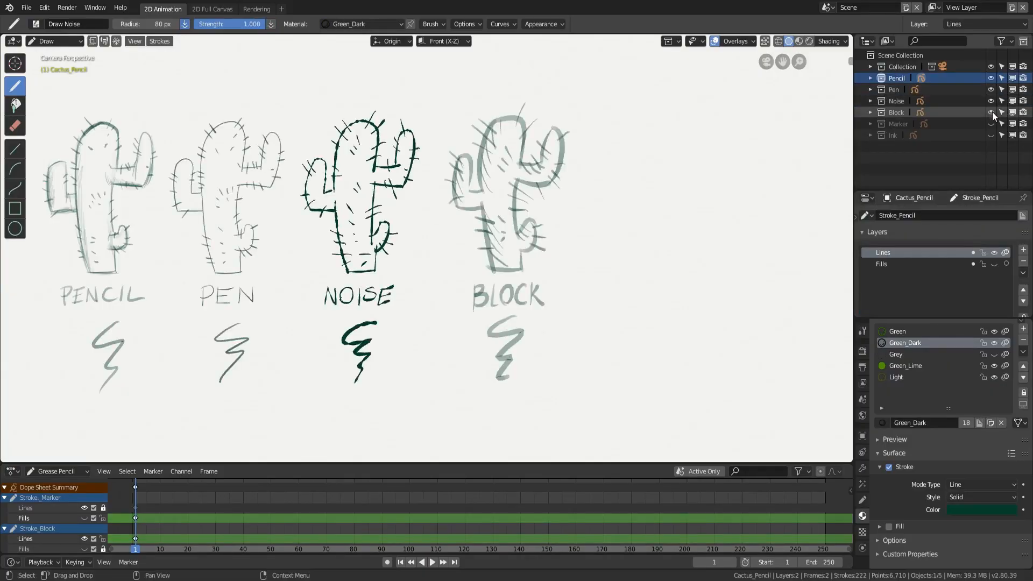
pyautogui.click(992, 122)
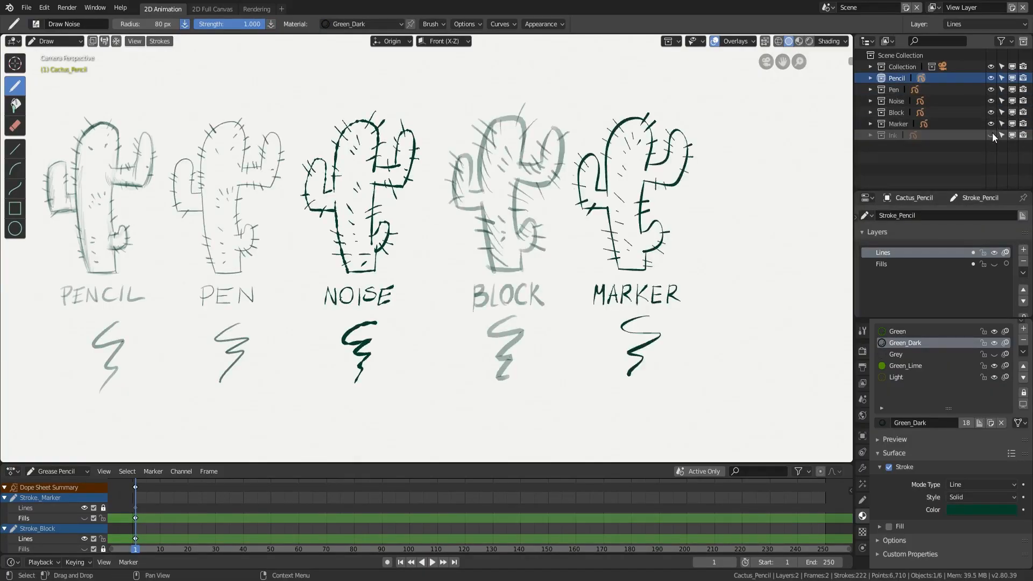
pyautogui.click(992, 134)
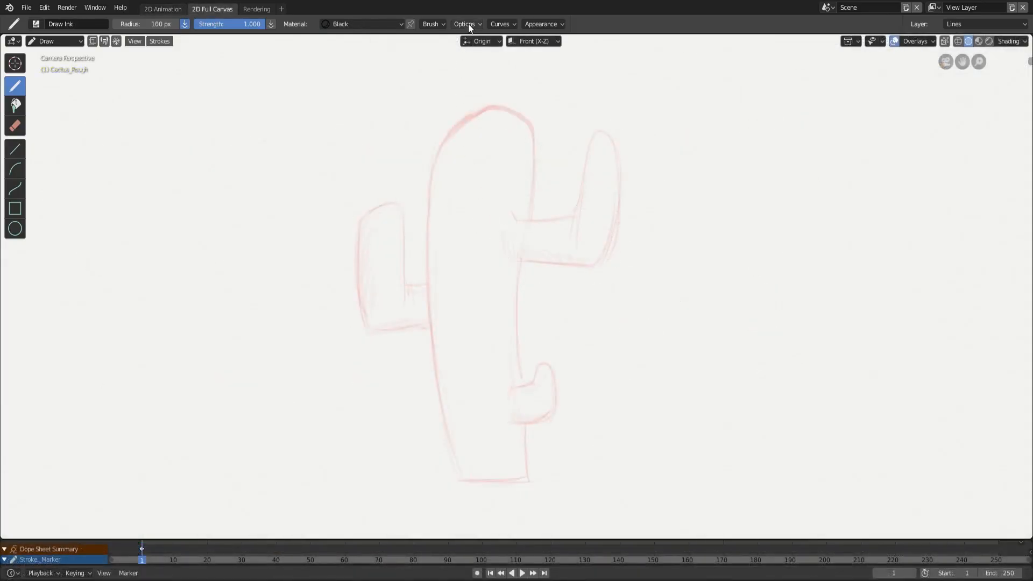
# Step: Trace the left arm's top, the upper trunk and the right arms in black Draw Ink, raising Input Samples to 5 after the left arm
pyautogui.click(466, 25)
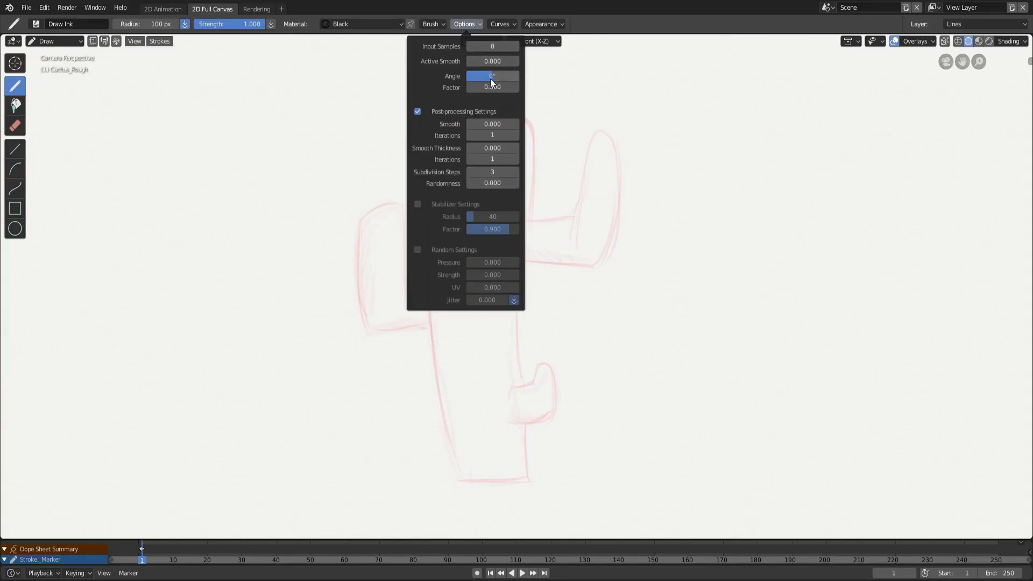
pyautogui.moveTo(364, 316)
pyautogui.mouseDown()
pyautogui.moveTo(359, 232)
pyautogui.moveTo(396, 199)
pyautogui.moveTo(405, 290)
pyautogui.mouseUp()
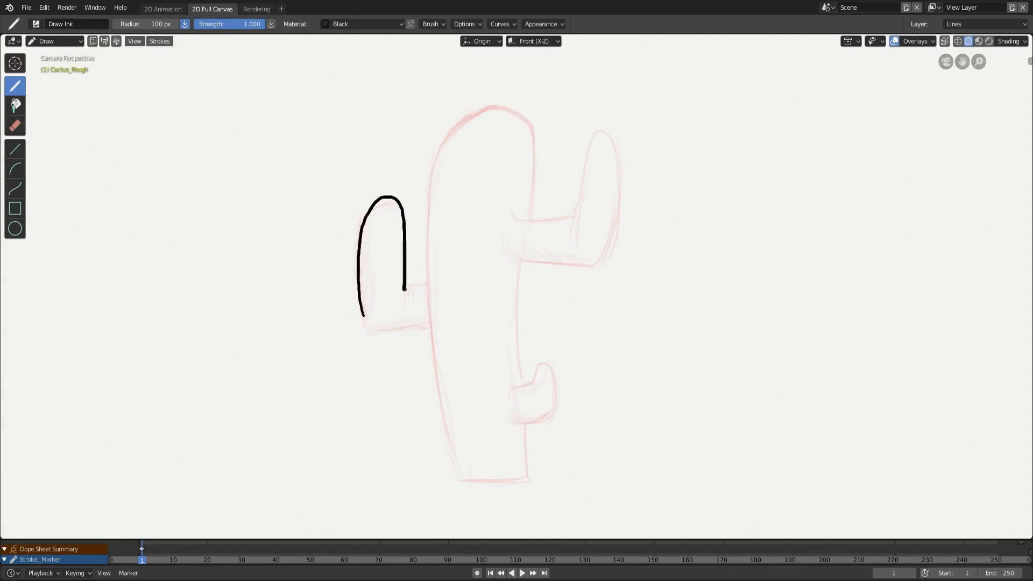
pyautogui.click(464, 24)
pyautogui.click(488, 45)
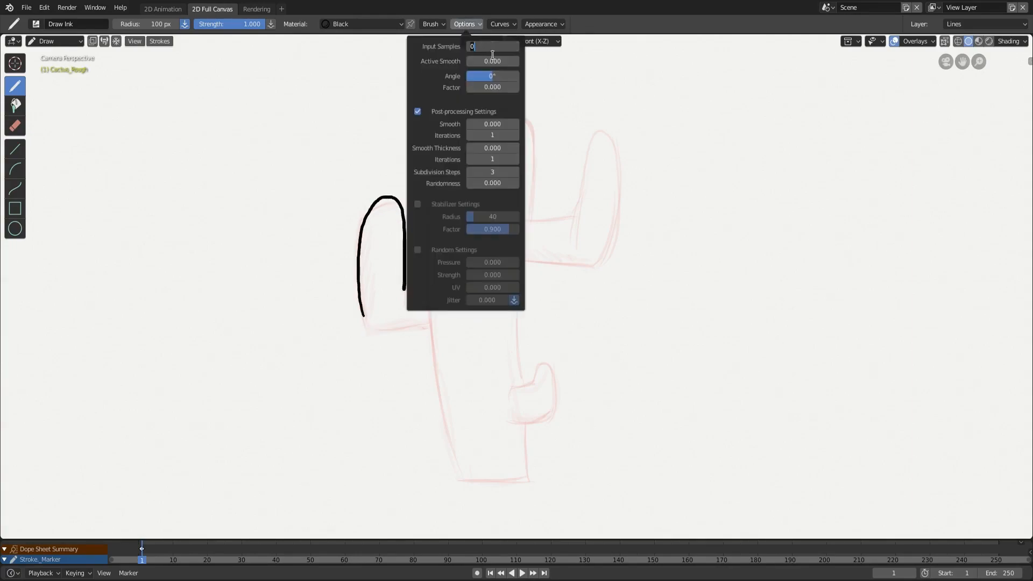
pyautogui.press('Return')
pyautogui.moveTo(428, 286)
pyautogui.mouseDown()
pyautogui.moveTo(430, 181)
pyautogui.moveTo(538, 127)
pyautogui.moveTo(527, 216)
pyautogui.moveTo(541, 219)
pyautogui.moveTo(592, 136)
pyautogui.moveTo(600, 268)
pyautogui.moveTo(515, 264)
pyautogui.moveTo(519, 392)
pyautogui.moveTo(553, 374)
pyautogui.moveTo(514, 419)
pyautogui.mouseUp()
# Step: Set the brush's Active Smooth to 1.000 and ink the left arm's base and the lower trunk
pyautogui.click(465, 25)
pyautogui.click(466, 24)
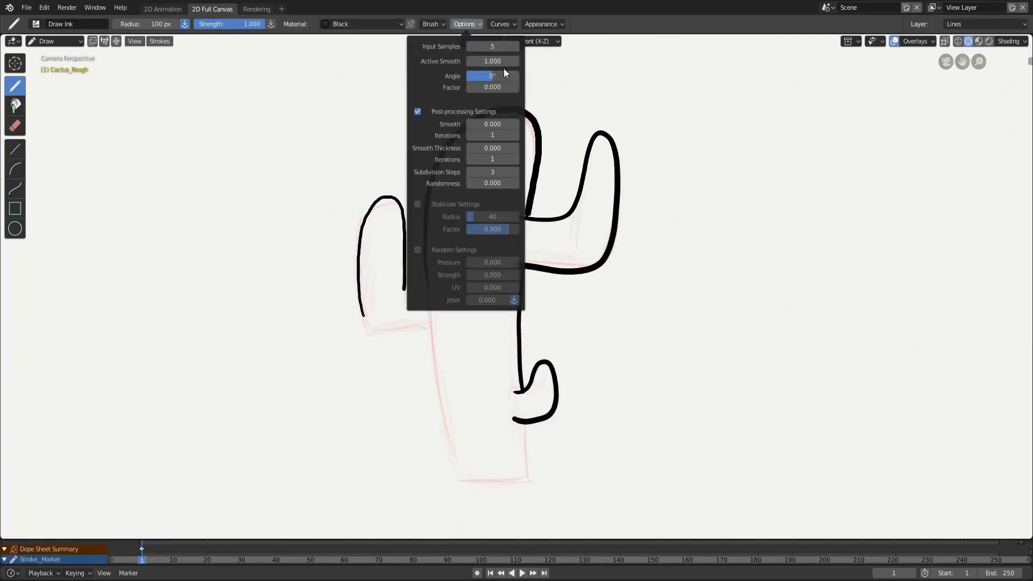
pyautogui.moveTo(402, 288); pyautogui.dragTo(429, 283)
pyautogui.moveTo(363, 316); pyautogui.dragTo(425, 321)
pyautogui.moveTo(429, 310)
pyautogui.mouseDown()
pyautogui.moveTo(464, 478)
pyautogui.moveTo(524, 478)
pyautogui.moveTo(526, 420)
pyautogui.mouseUp()
# Step: Set the brush's Angle to 90° and its Factor to 1, and ink the whole cactus outline
pyautogui.click(480, 81)
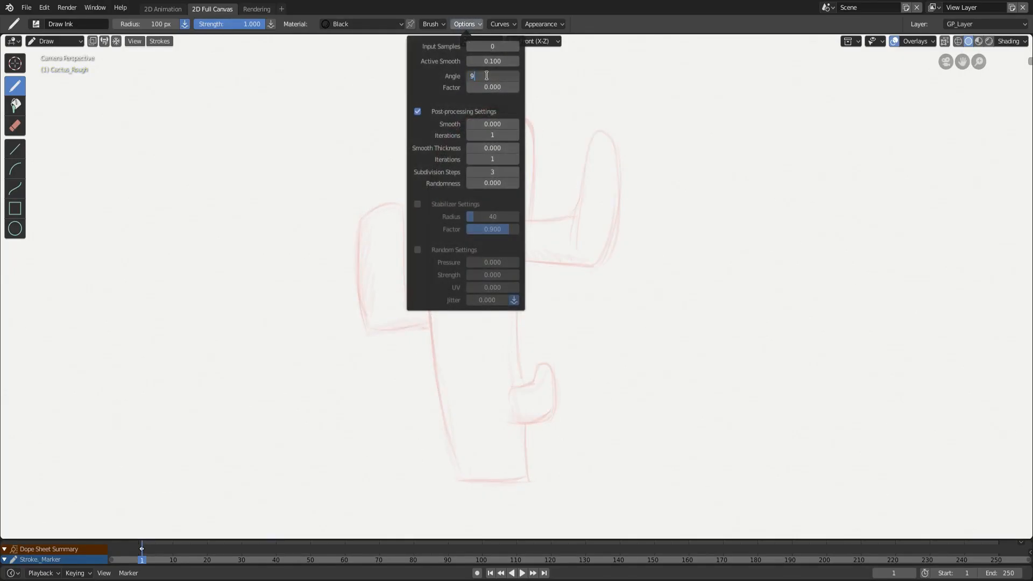
pyautogui.click(485, 87)
pyautogui.write('1')
pyautogui.press('Return')
pyautogui.moveTo(429, 325)
pyautogui.mouseDown()
pyautogui.moveTo(397, 325)
pyautogui.moveTo(358, 293)
pyautogui.moveTo(359, 215)
pyautogui.moveTo(404, 245)
pyautogui.moveTo(425, 285)
pyautogui.mouseUp()
pyautogui.moveTo(461, 485)
pyautogui.mouseDown()
pyautogui.moveTo(424, 240)
pyautogui.moveTo(525, 108)
pyautogui.moveTo(525, 219)
pyautogui.moveTo(607, 139)
pyautogui.moveTo(554, 263)
pyautogui.moveTo(504, 258)
pyautogui.moveTo(522, 379)
pyautogui.moveTo(520, 423)
pyautogui.moveTo(509, 417)
pyautogui.moveTo(531, 455)
pyautogui.moveTo(527, 428)
pyautogui.mouseUp()
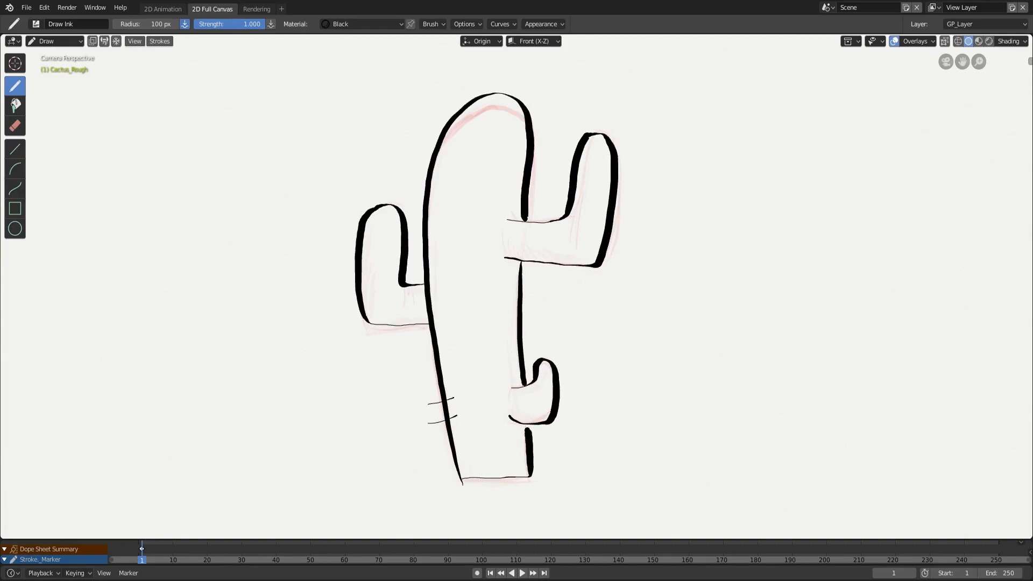
# Step: Draw short spines around the top of the trunk with the angled Draw Ink brush
pyautogui.moveTo(437, 141); pyautogui.dragTo(416, 124)
pyautogui.moveTo(449, 121); pyautogui.dragTo(435, 100)
pyautogui.moveTo(457, 132); pyautogui.dragTo(450, 125)
pyautogui.moveTo(511, 106); pyautogui.dragTo(508, 76)
pyautogui.moveTo(533, 117); pyautogui.dragTo(546, 100)
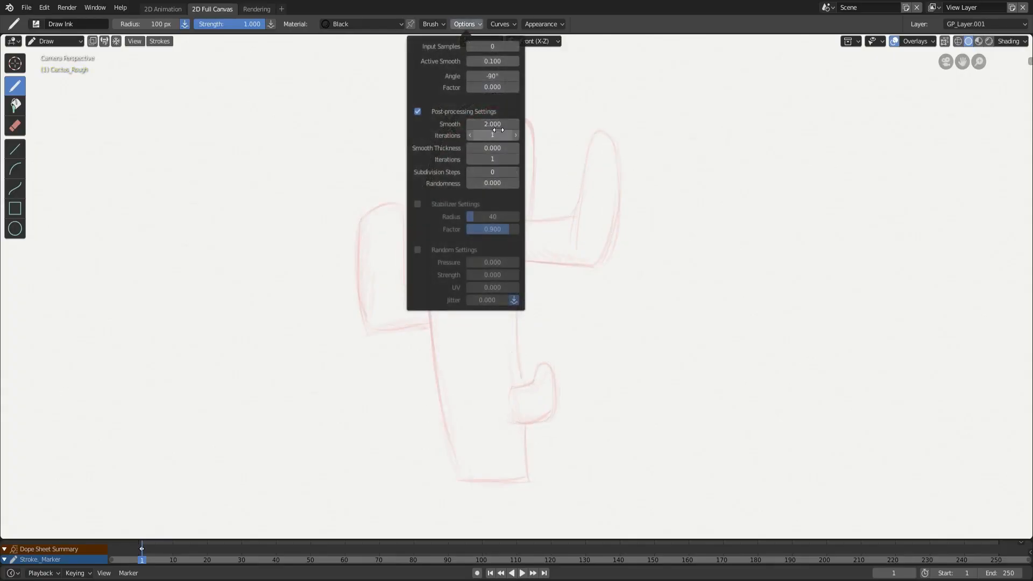
# Step: Set the post-processing Smooth iterations to 3 and ink the cactus outline over the sketch
pyautogui.click(514, 137)
pyautogui.click(514, 137)
pyautogui.moveTo(428, 323)
pyautogui.mouseDown()
pyautogui.moveTo(357, 215)
pyautogui.moveTo(425, 284)
pyautogui.mouseUp()
pyautogui.moveTo(461, 474)
pyautogui.mouseDown()
pyautogui.moveTo(439, 162)
pyautogui.moveTo(530, 211)
pyautogui.moveTo(614, 129)
pyautogui.moveTo(515, 265)
pyautogui.moveTo(502, 414)
pyautogui.moveTo(525, 483)
pyautogui.moveTo(462, 477)
pyautogui.mouseUp()
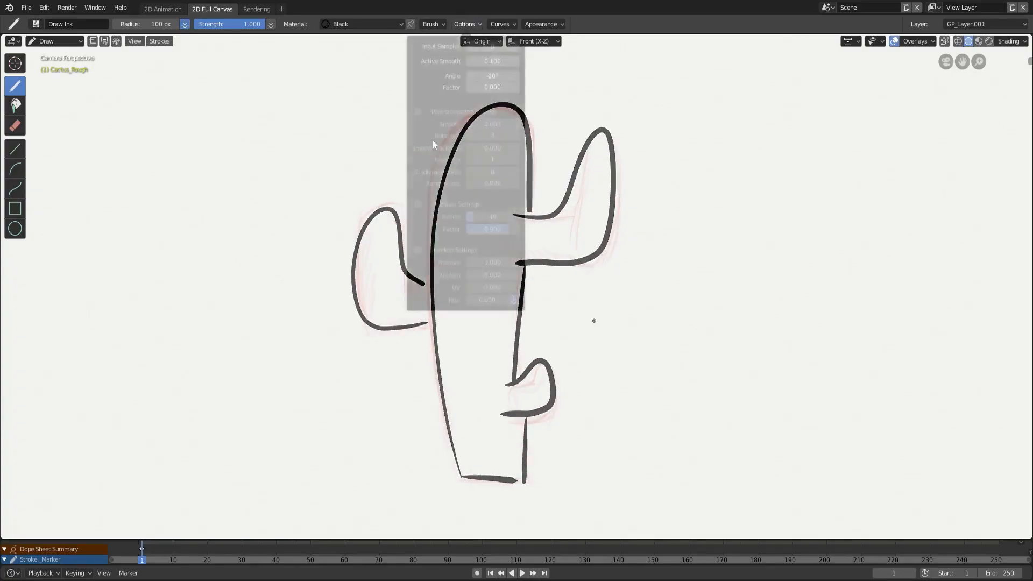
# Step: Enable the brush's Stabilizer with radius 40 and factor 0.900, and ink the cactus outline over the sketch
pyautogui.click(417, 205)
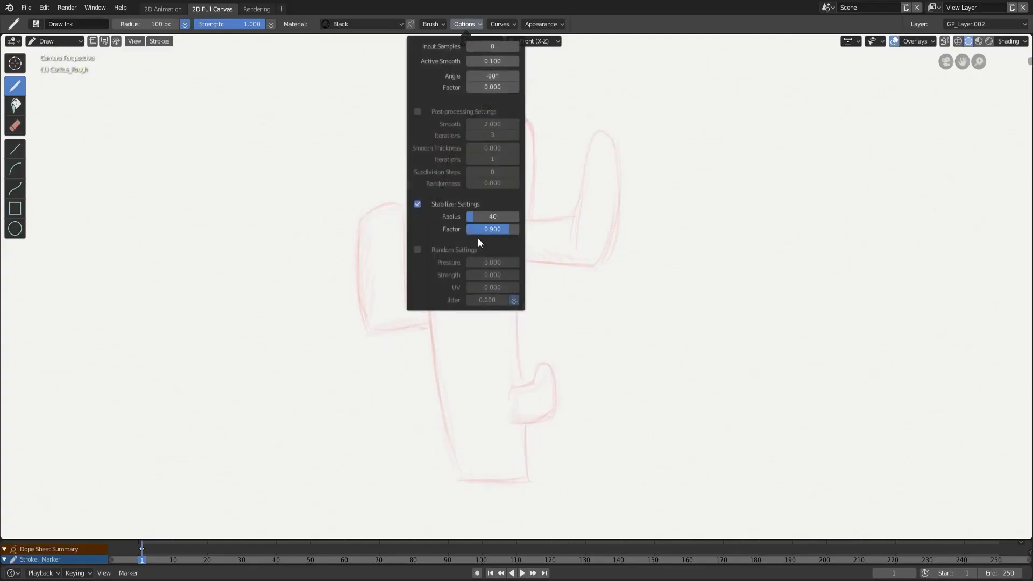
pyautogui.click(431, 323)
pyautogui.moveTo(431, 325)
pyautogui.mouseDown()
pyautogui.moveTo(362, 323)
pyautogui.moveTo(357, 224)
pyautogui.moveTo(410, 200)
pyautogui.moveTo(400, 282)
pyautogui.moveTo(445, 284)
pyautogui.mouseUp()
pyautogui.moveTo(465, 478)
pyautogui.mouseDown()
pyautogui.moveTo(436, 373)
pyautogui.moveTo(425, 254)
pyautogui.moveTo(463, 113)
pyautogui.moveTo(540, 136)
pyautogui.moveTo(528, 234)
pyautogui.moveTo(488, 231)
pyautogui.moveTo(574, 217)
pyautogui.moveTo(590, 131)
pyautogui.moveTo(622, 208)
pyautogui.moveTo(581, 268)
pyautogui.moveTo(493, 256)
pyautogui.moveTo(519, 265)
pyautogui.moveTo(523, 401)
pyautogui.moveTo(565, 366)
pyautogui.moveTo(516, 417)
pyautogui.moveTo(525, 420)
pyautogui.moveTo(505, 479)
pyautogui.moveTo(447, 475)
pyautogui.mouseUp()
# Step: Enable the brush's Random Settings and set Pressure to 0.500
pyautogui.click(467, 27)
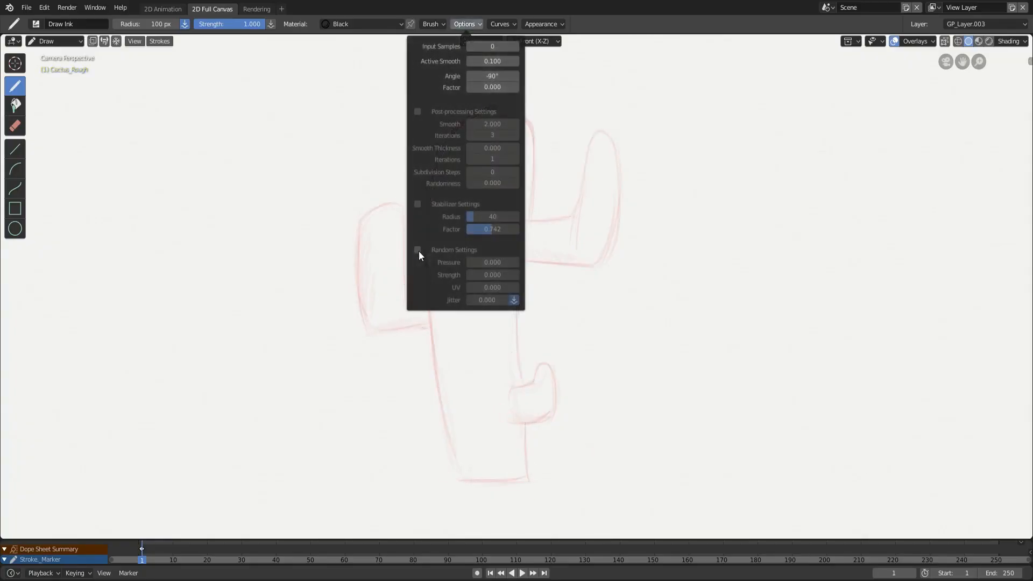
pyautogui.click(418, 250)
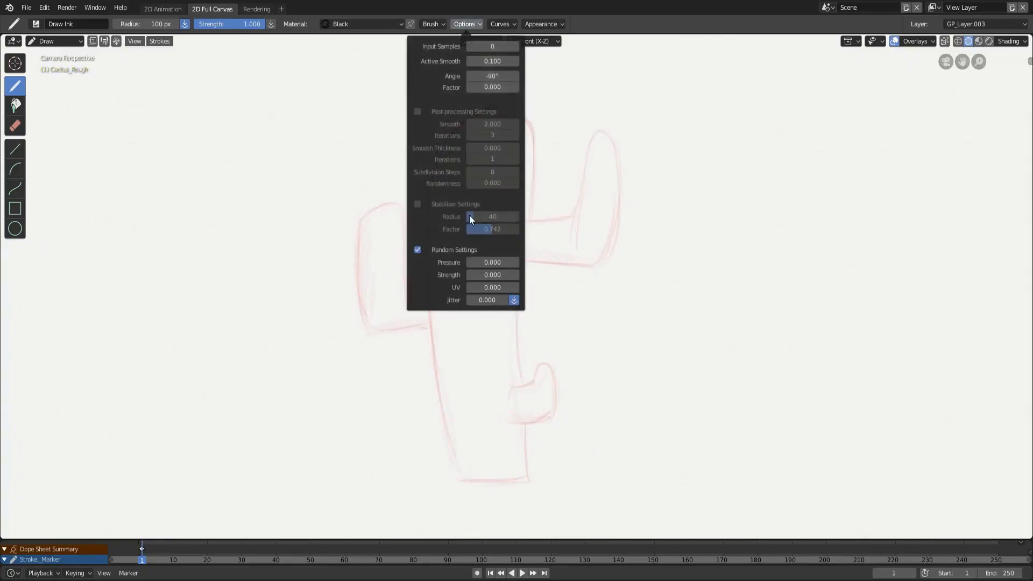
pyautogui.click(489, 263)
pyautogui.write('0')
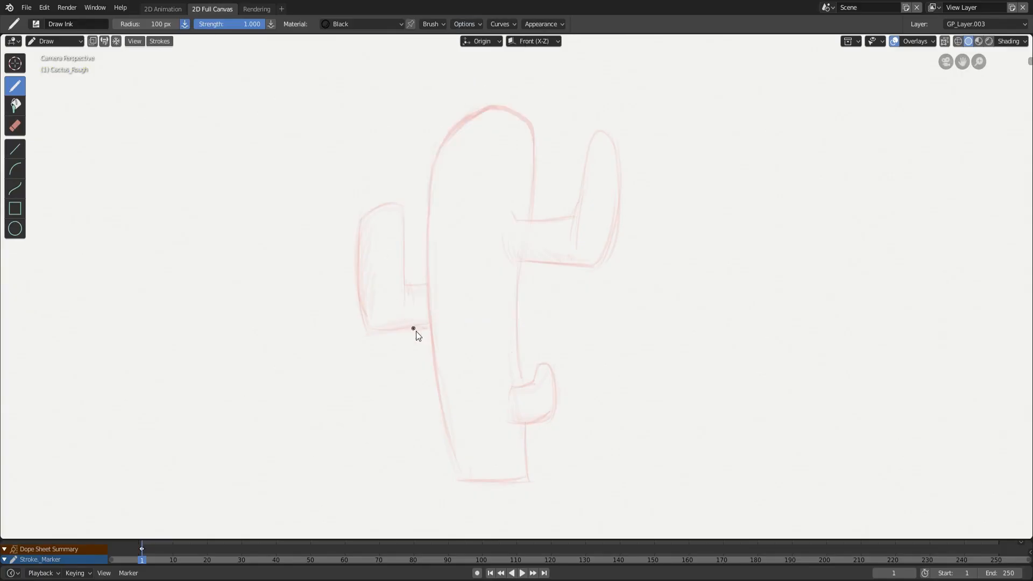
# Step: Ink the outlines of the arms and trunk with the randomized pressure
pyautogui.moveTo(428, 324)
pyautogui.mouseDown()
pyautogui.moveTo(364, 319)
pyautogui.moveTo(403, 286)
pyautogui.mouseUp()
pyautogui.moveTo(393, 278)
pyautogui.mouseDown()
pyautogui.moveTo(425, 284)
pyautogui.moveTo(508, 119)
pyautogui.moveTo(521, 225)
pyautogui.mouseUp()
pyautogui.moveTo(501, 222)
pyautogui.mouseDown()
pyautogui.moveTo(571, 215)
pyautogui.moveTo(613, 261)
pyautogui.mouseUp()
pyautogui.moveTo(508, 260); pyautogui.dragTo(613, 261)
pyautogui.moveTo(524, 261); pyautogui.dragTo(524, 390)
pyautogui.moveTo(513, 386)
pyautogui.mouseDown()
pyautogui.moveTo(511, 429)
pyautogui.moveTo(529, 479)
pyautogui.mouseUp()
pyautogui.moveTo(458, 478); pyautogui.dragTo(530, 479)
pyautogui.moveTo(427, 323); pyautogui.dragTo(448, 472)
# Step: Draw jittery ridge lines down the trunk and along the arms with the Draw Ink brush
pyautogui.click(464, 24)
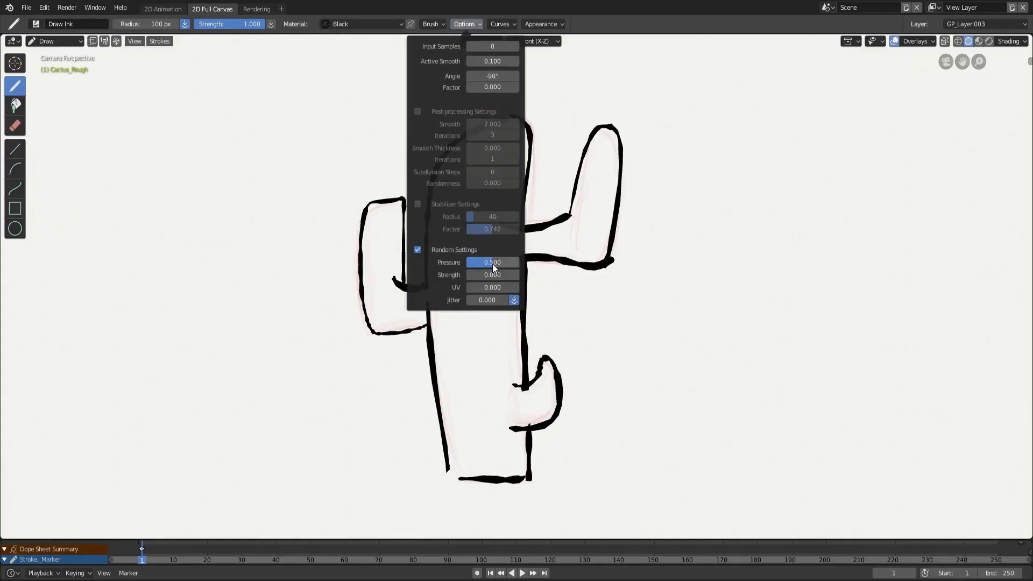
pyautogui.moveTo(467, 470)
pyautogui.mouseDown()
pyautogui.moveTo(475, 135)
pyautogui.moveTo(483, 256)
pyautogui.moveTo(503, 123)
pyautogui.mouseUp()
pyautogui.moveTo(516, 474); pyautogui.dragTo(517, 136)
pyautogui.moveTo(506, 244)
pyautogui.mouseDown()
pyautogui.moveTo(539, 238)
pyautogui.moveTo(607, 123)
pyautogui.mouseUp()
pyautogui.moveTo(386, 203); pyautogui.dragTo(427, 309)
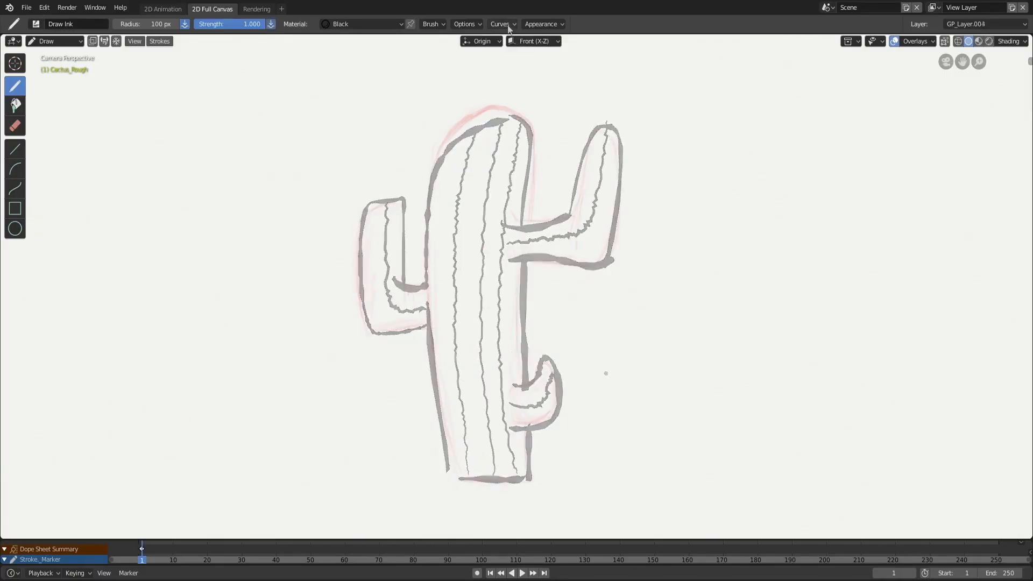
# Step: Invert the brush's Sensitivity curve by raising its start point and dropping its end point to 0
pyautogui.click(502, 24)
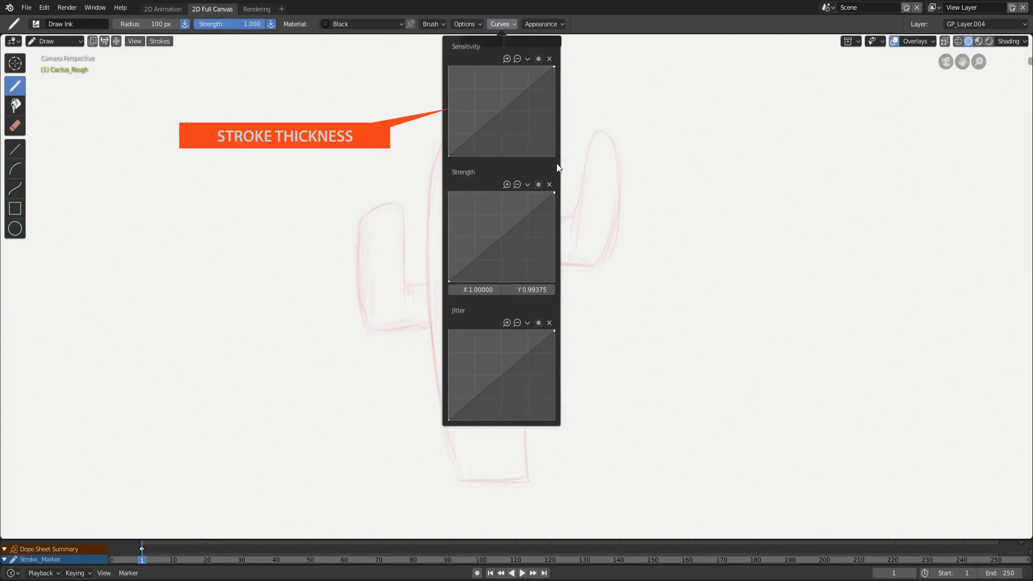
pyautogui.moveTo(450, 156); pyautogui.dragTo(446, 89)
pyautogui.moveTo(551, 69); pyautogui.dragTo(554, 156)
# Step: Reshape the Strength curve with a start at 0.2875 and a midpoint at 0.655, 0.469, and flatten the Jitter curve near the top
pyautogui.moveTo(506, 246); pyautogui.dragTo(519, 266)
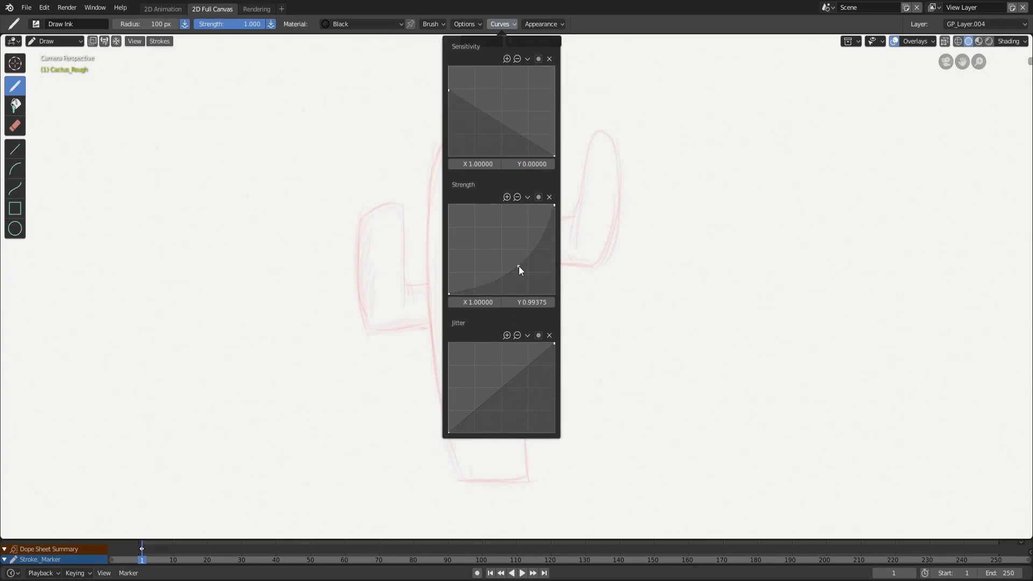
pyautogui.moveTo(449, 293); pyautogui.dragTo(446, 267)
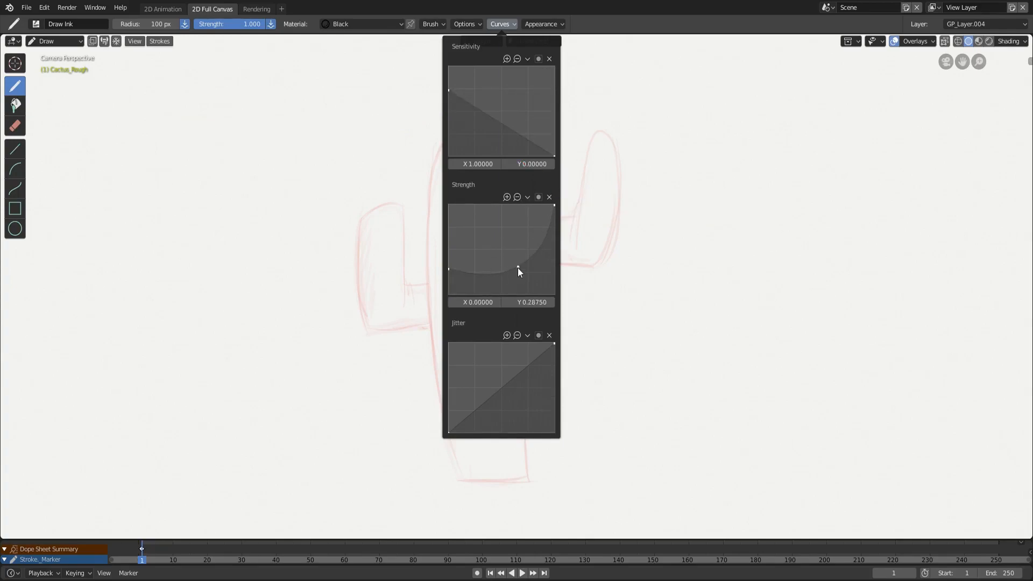
pyautogui.click(518, 251)
pyautogui.moveTo(450, 432); pyautogui.dragTo(448, 364)
pyautogui.moveTo(554, 344); pyautogui.dragTo(560, 359)
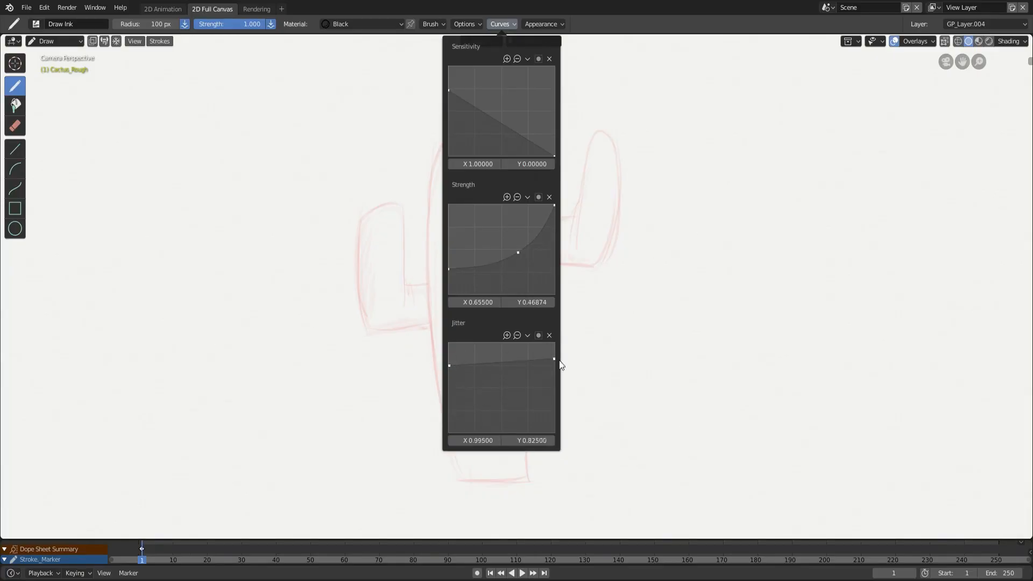
# Step: Ink the trunk and arm outlines over the sketch using the modified brush curves
pyautogui.moveTo(430, 280)
pyautogui.mouseDown()
pyautogui.moveTo(360, 298)
pyautogui.moveTo(436, 328)
pyautogui.moveTo(517, 479)
pyautogui.moveTo(525, 419)
pyautogui.mouseUp()
pyautogui.moveTo(525, 379)
pyautogui.mouseDown()
pyautogui.moveTo(505, 381)
pyautogui.moveTo(508, 416)
pyautogui.moveTo(521, 260)
pyautogui.mouseUp()
pyautogui.moveTo(512, 257)
pyautogui.mouseDown()
pyautogui.moveTo(557, 258)
pyautogui.moveTo(572, 235)
pyautogui.mouseUp()
pyautogui.moveTo(509, 207); pyautogui.dragTo(577, 221)
pyautogui.moveTo(432, 293)
pyautogui.mouseDown()
pyautogui.moveTo(524, 118)
pyautogui.moveTo(527, 218)
pyautogui.mouseUp()
# Step: Draw thick short spines on the upper-left trunk, the left arm's outer edge and the trunk's right edge
pyautogui.moveTo(433, 113)
pyautogui.mouseDown()
pyautogui.moveTo(458, 132)
pyautogui.moveTo(455, 151)
pyautogui.mouseUp()
pyautogui.moveTo(346, 224)
pyautogui.mouseDown()
pyautogui.moveTo(370, 229)
pyautogui.moveTo(370, 258)
pyautogui.mouseUp()
pyautogui.moveTo(516, 302); pyautogui.dragTo(539, 296)
pyautogui.moveTo(512, 324); pyautogui.dragTo(540, 314)
# Step: Flatten the Sensitivity curve low with its end at 0.05, and draw thin spines on the left arm and upper trunk
pyautogui.click(500, 24)
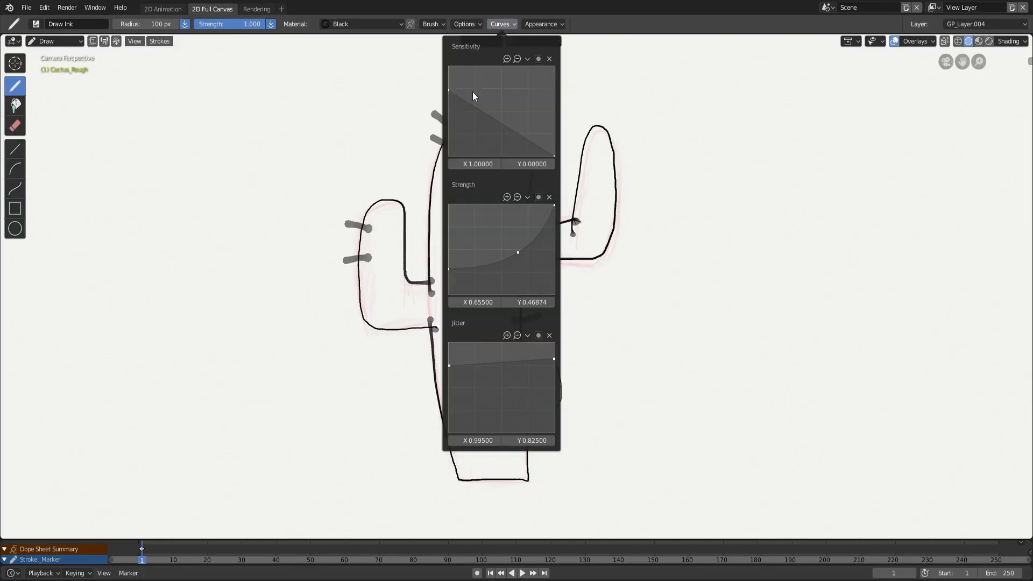
pyautogui.moveTo(451, 96); pyautogui.dragTo(452, 138)
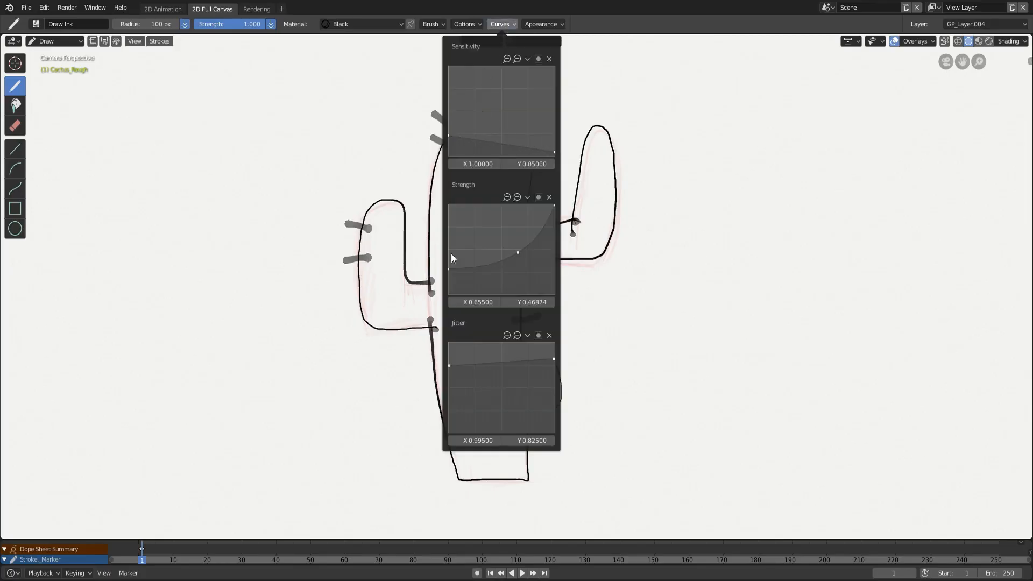
pyautogui.moveTo(376, 319); pyautogui.dragTo(350, 339)
pyautogui.moveTo(414, 223); pyautogui.dragTo(399, 233)
pyautogui.moveTo(442, 170); pyautogui.dragTo(419, 157)
pyautogui.moveTo(457, 95); pyautogui.dragTo(477, 119)
pyautogui.moveTo(492, 180); pyautogui.dragTo(480, 173)
pyautogui.moveTo(493, 158); pyautogui.dragTo(483, 151)
pyautogui.moveTo(500, 148); pyautogui.dragTo(491, 135)
# Step: Draw thin spines on the tall right arm, both edges of the lower trunk and the small right arm
pyautogui.moveTo(579, 122); pyautogui.dragTo(595, 138)
pyautogui.moveTo(571, 151); pyautogui.dragTo(591, 159)
pyautogui.moveTo(627, 163); pyautogui.dragTo(607, 173)
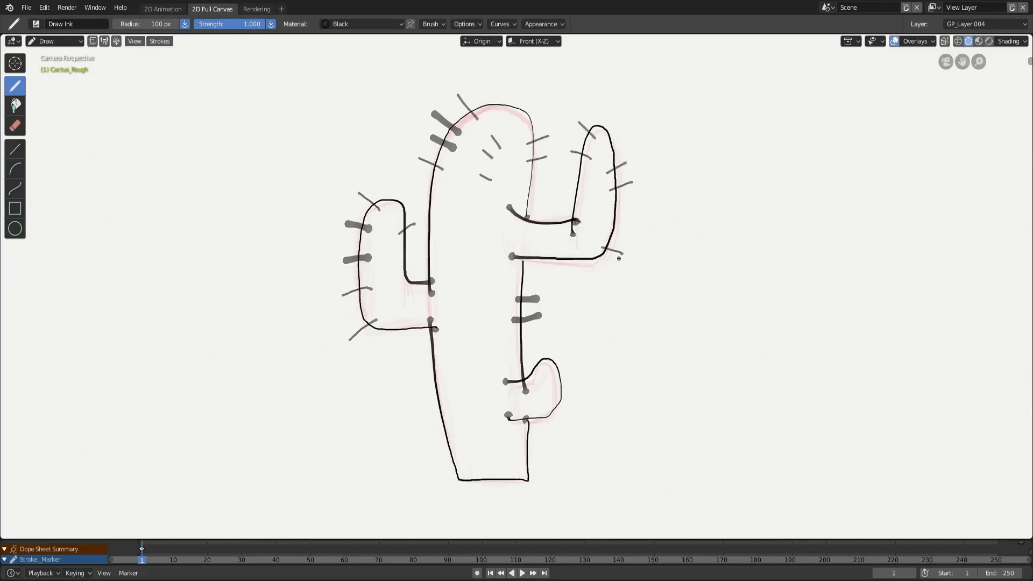
pyautogui.moveTo(510, 342); pyautogui.dragTo(544, 336)
pyautogui.moveTo(420, 367); pyautogui.dragTo(451, 376)
pyautogui.moveTo(416, 393); pyautogui.dragTo(447, 398)
pyautogui.moveTo(544, 406); pyautogui.dragTo(571, 411)
pyautogui.moveTo(561, 390); pyautogui.dragTo(584, 393)
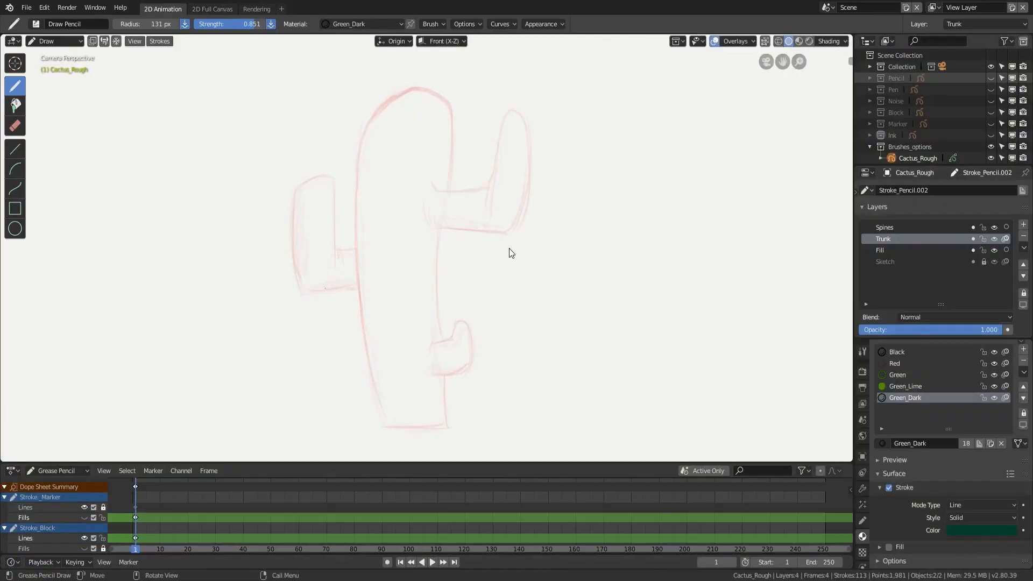
# Step: Duplicate the Draw Pencil brush and name the copy Crayon
pyautogui.click(862, 352)
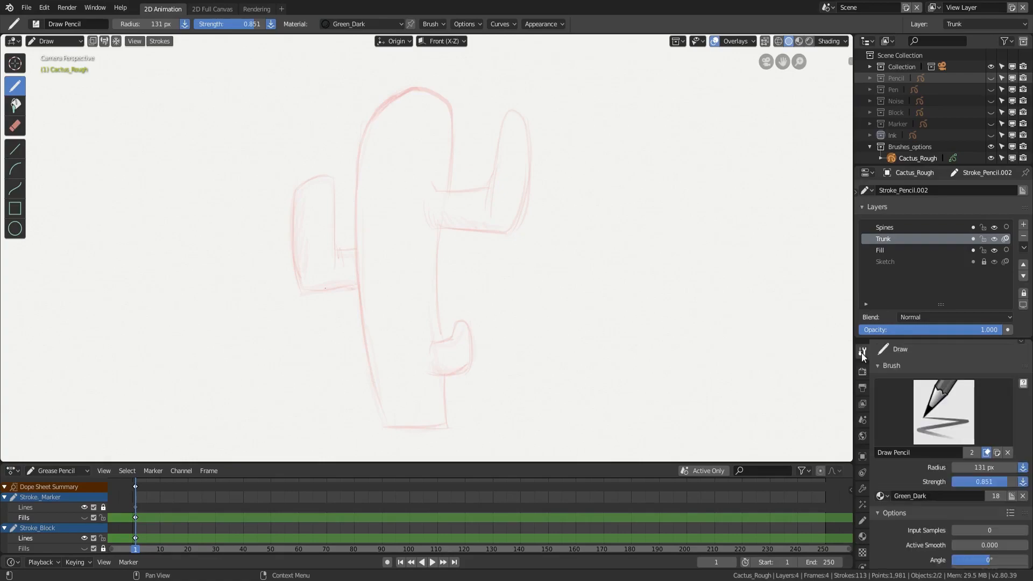
pyautogui.click(997, 452)
pyautogui.click(914, 454)
pyautogui.write('Crayon')
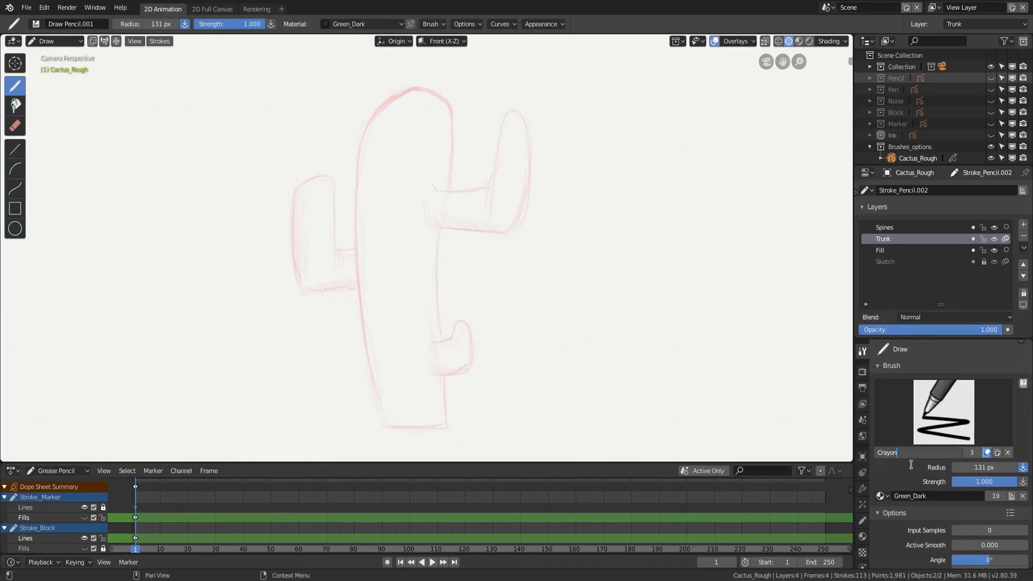
pyautogui.press('Return')
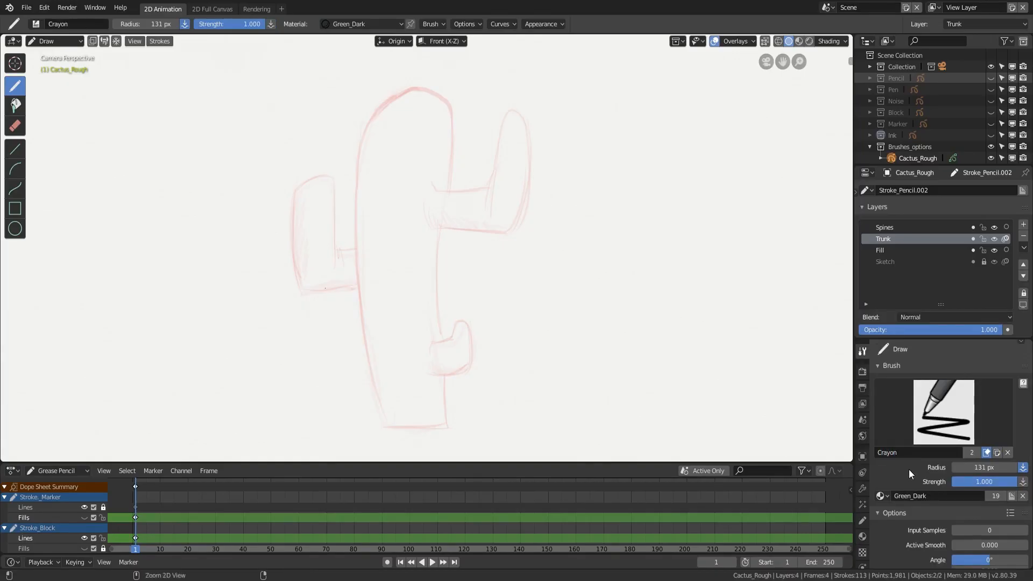
# Step: Add a new material to the cactus object and give its stroke the Texture style with the image Texture_02.png
pyautogui.click(863, 534)
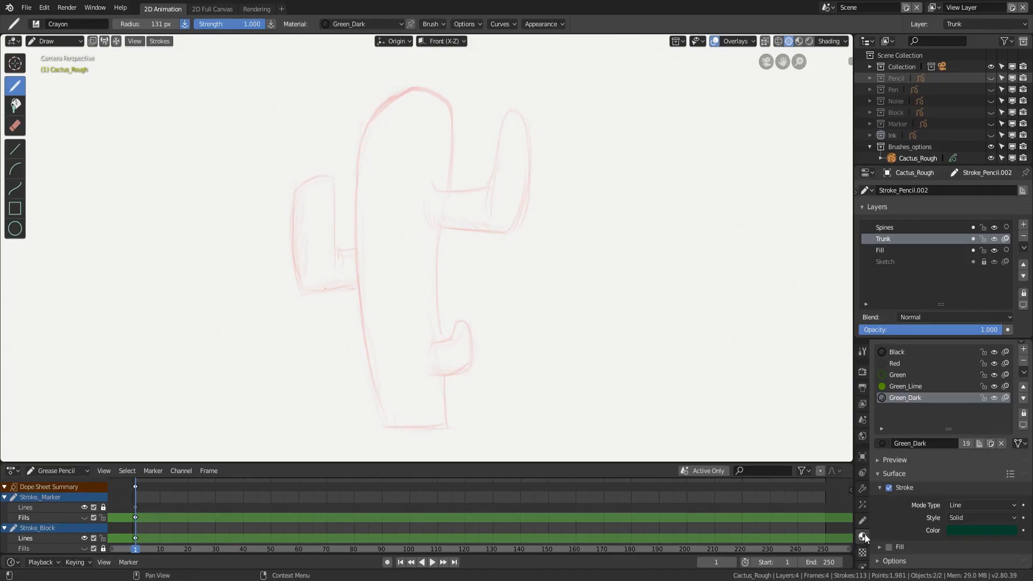
pyautogui.click(1023, 349)
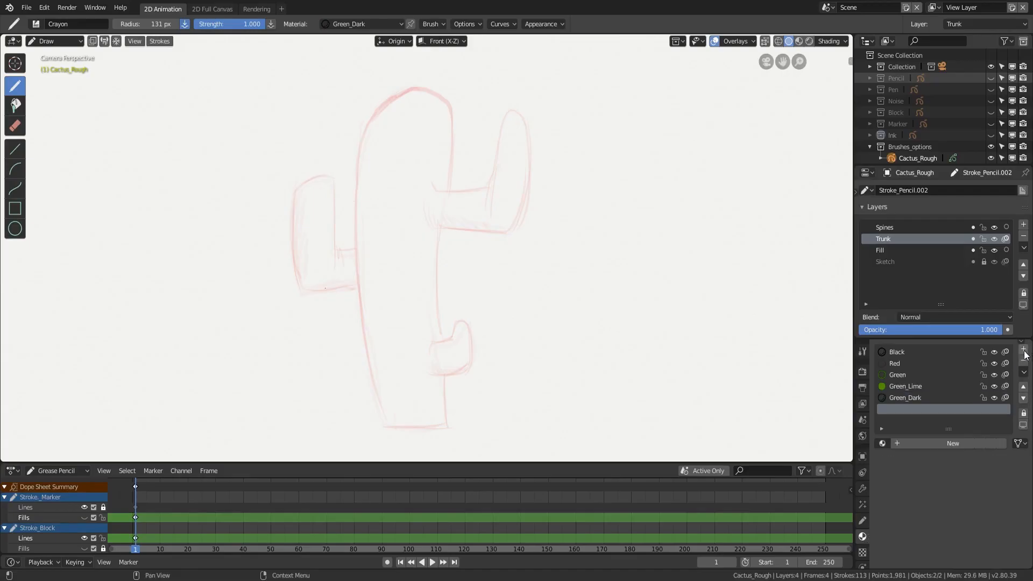
pyautogui.click(938, 444)
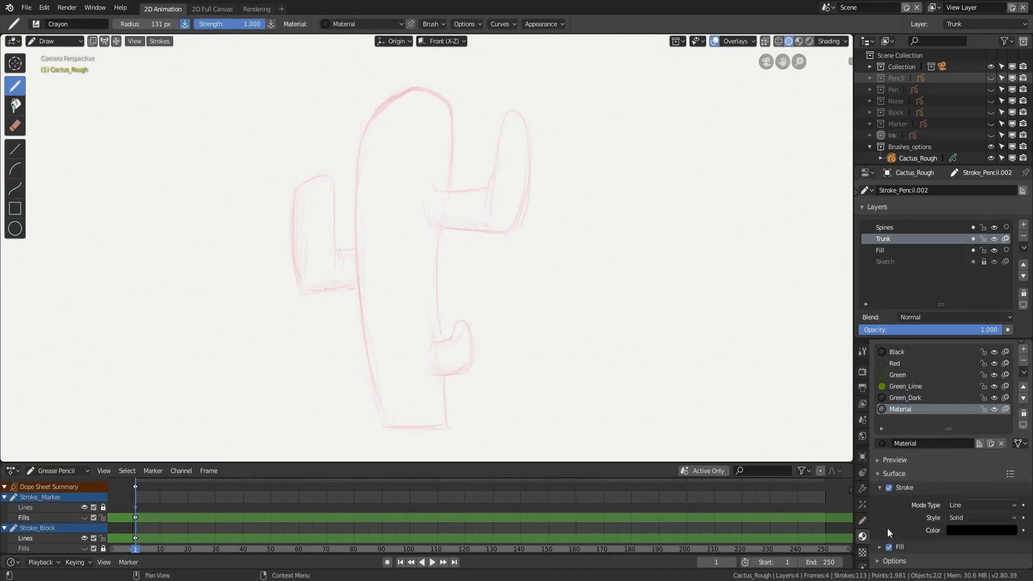
pyautogui.click(967, 518)
pyautogui.click(967, 491)
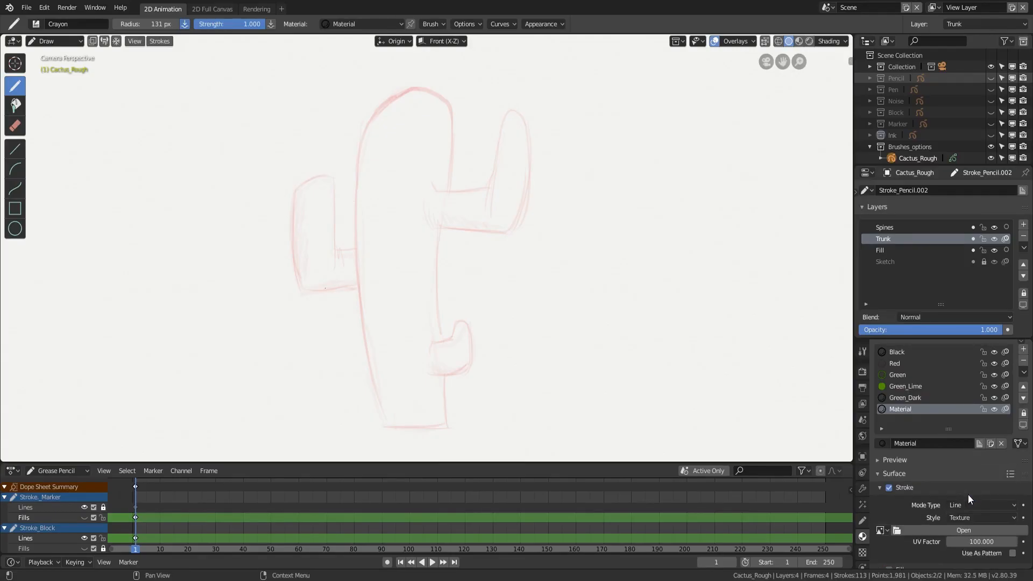
pyautogui.click(934, 531)
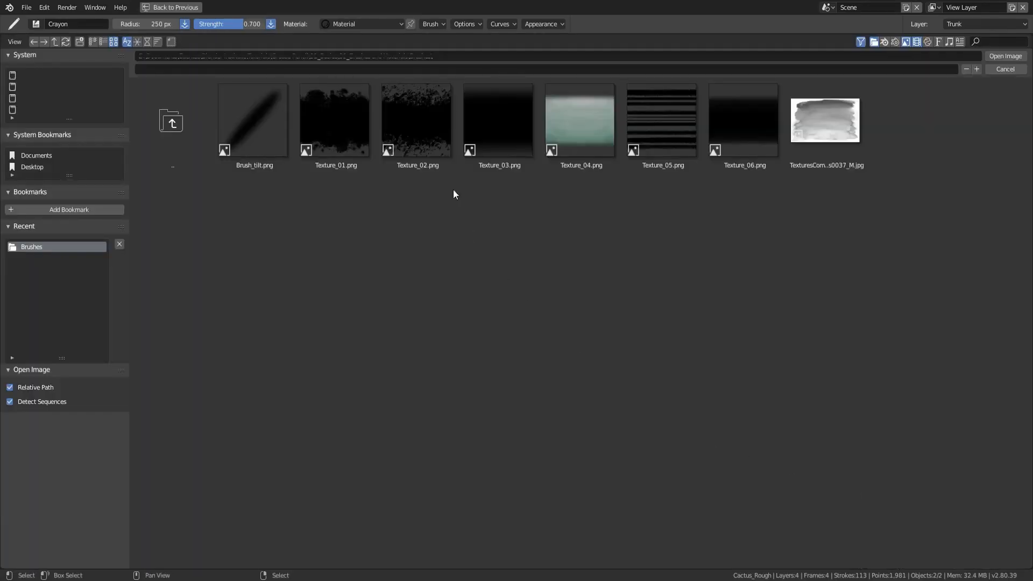
pyautogui.click(428, 127)
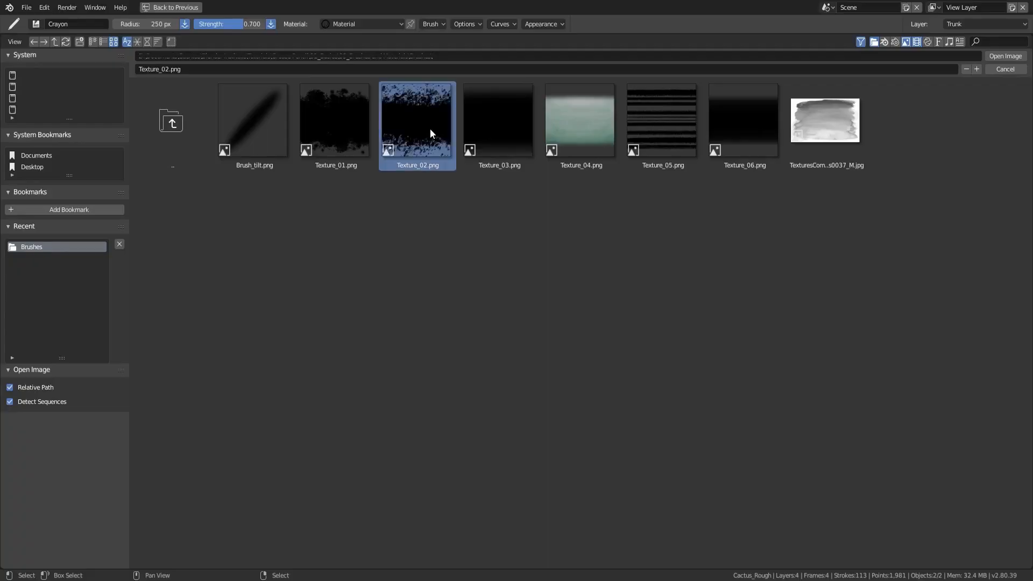
pyautogui.click(999, 56)
# Step: Draw the cactus trunk and arm outlines over the sketch with the Crayon brush, and hide the Sketch layer
pyautogui.moveTo(358, 290)
pyautogui.mouseDown()
pyautogui.moveTo(333, 292)
pyautogui.moveTo(333, 228)
pyautogui.moveTo(350, 254)
pyautogui.moveTo(388, 88)
pyautogui.moveTo(445, 182)
pyautogui.moveTo(535, 123)
pyautogui.moveTo(440, 224)
pyautogui.moveTo(447, 421)
pyautogui.mouseUp()
pyautogui.moveTo(430, 341)
pyautogui.mouseDown()
pyautogui.moveTo(484, 343)
pyautogui.moveTo(434, 372)
pyautogui.mouseUp()
pyautogui.moveTo(358, 277)
pyautogui.mouseDown()
pyautogui.moveTo(371, 360)
pyautogui.moveTo(454, 429)
pyautogui.mouseUp()
pyautogui.click(994, 262)
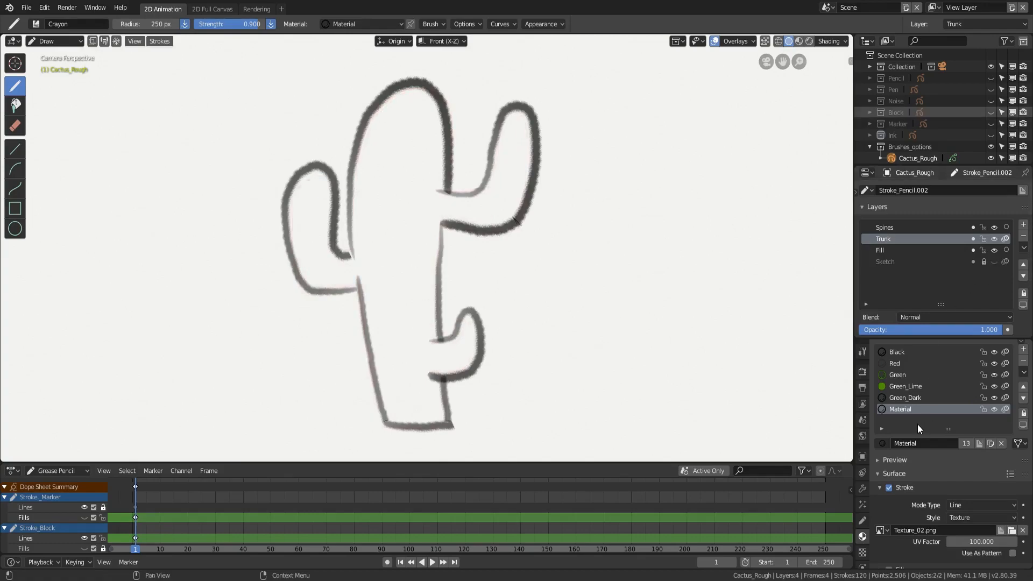
# Step: Use the stroke texture as a pattern and set the new material's stroke color to a saturated dark green
pyautogui.click(1013, 554)
pyautogui.click(998, 565)
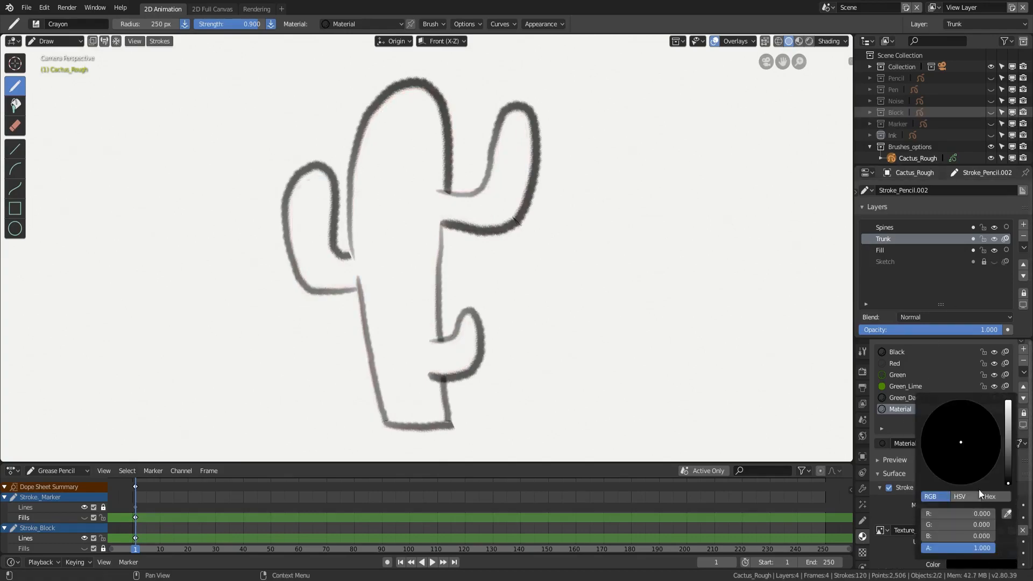
pyautogui.moveTo(1007, 451)
pyautogui.mouseDown()
pyautogui.moveTo(1006, 425)
pyautogui.moveTo(920, 447)
pyautogui.moveTo(945, 448)
pyautogui.mouseUp()
pyautogui.moveTo(1008, 422); pyautogui.dragTo(1010, 451)
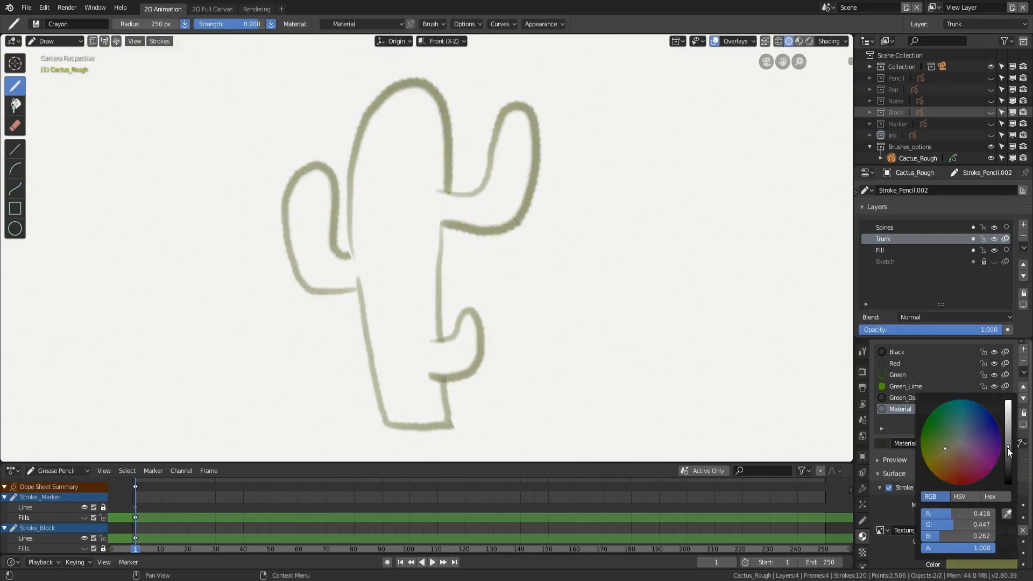
pyautogui.moveTo(939, 445); pyautogui.dragTo(924, 424)
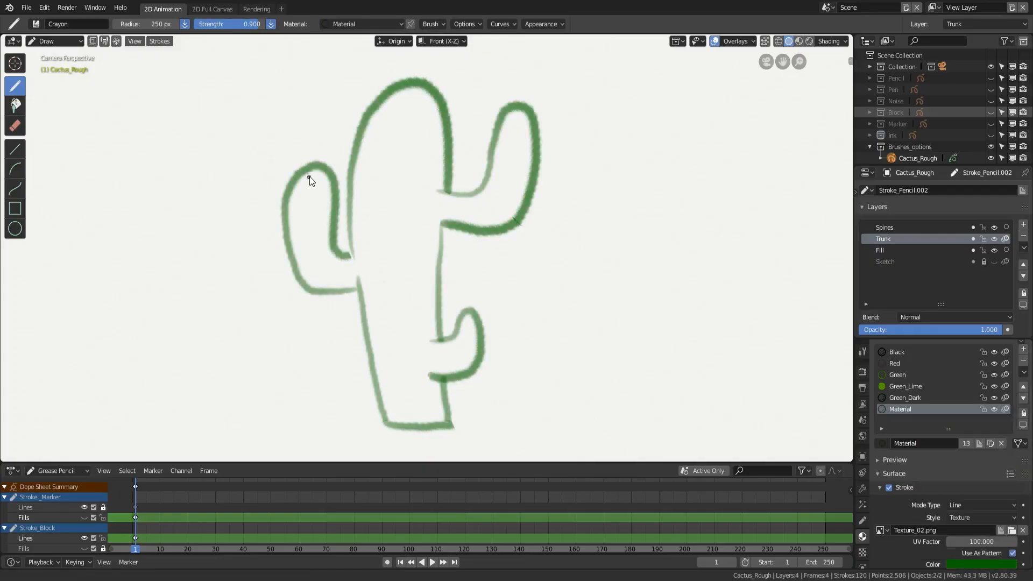
pyautogui.scroll(2, 349, 177)
pyautogui.keyDown('shift'); pyautogui.moveTo(350, 175); pyautogui.dragTo(490, 263, button='middle'); pyautogui.keyUp('shift')
pyautogui.keyDown('ctrl'); pyautogui.moveTo(418, 256); pyautogui.dragTo(405, 153, button='middle'); pyautogui.keyUp('ctrl')
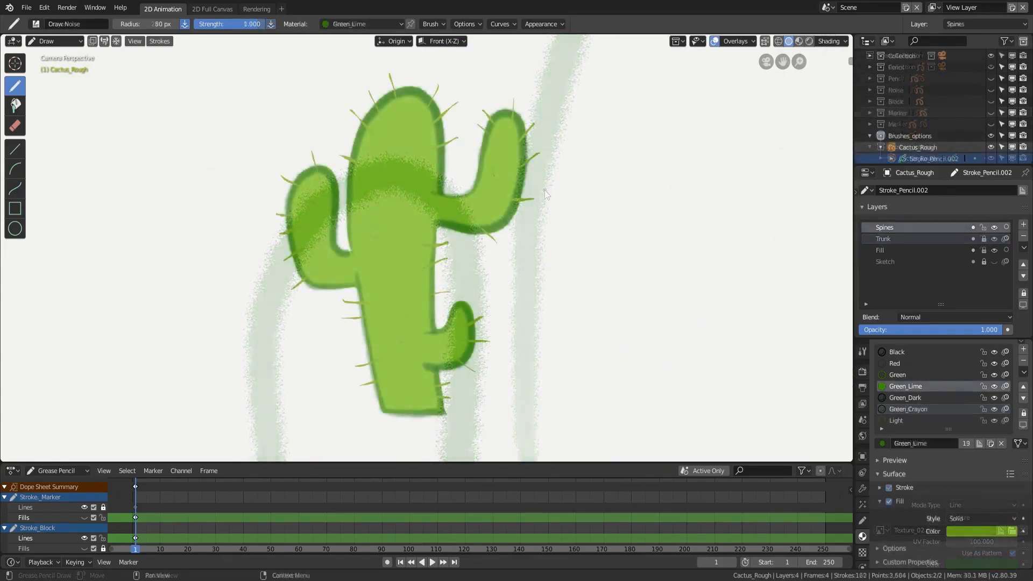
# Step: Shift the Green_Lime fill color to a yellower lime and change its fill style to Gradient
pyautogui.click(961, 531)
pyautogui.moveTo(928, 411)
pyautogui.mouseDown()
pyautogui.moveTo(946, 412)
pyautogui.moveTo(930, 415)
pyautogui.mouseUp()
pyautogui.click(958, 515)
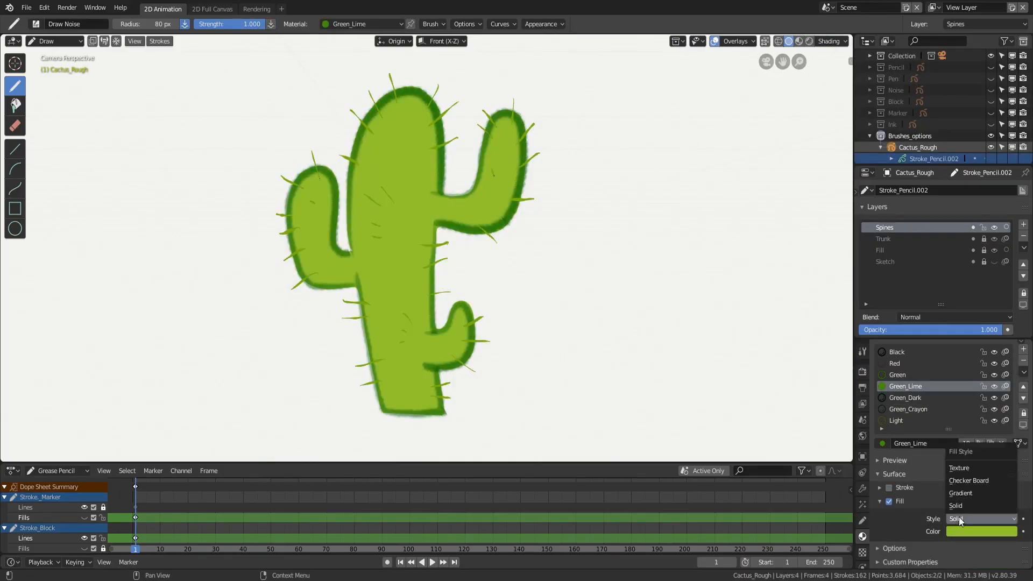
pyautogui.click(961, 495)
pyautogui.moveTo(935, 367); pyautogui.dragTo(935, 369, button='middle')
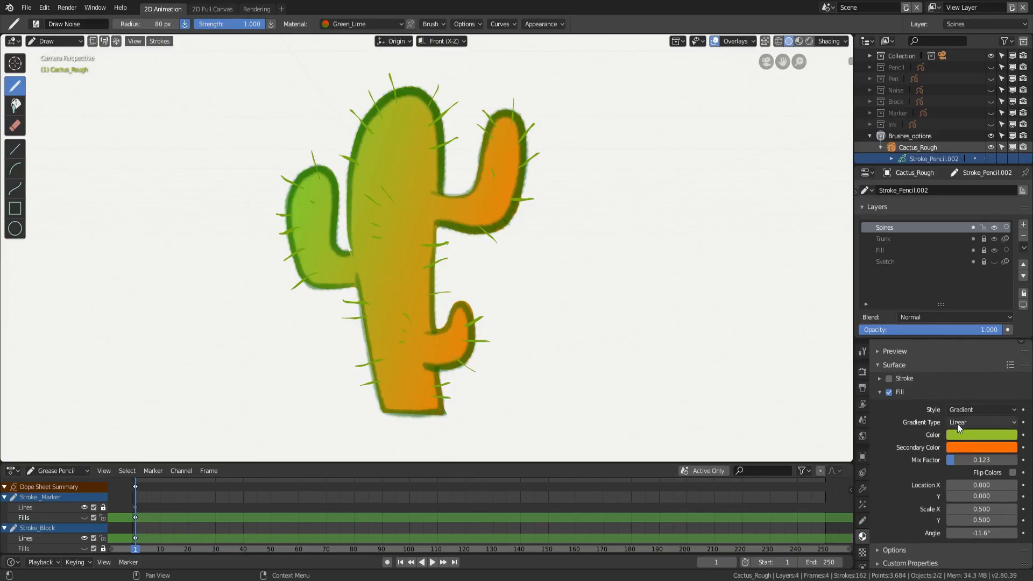
# Step: Set the gradient fill's Mix Factor to 0.235, and try Flip Colors before switching it back off
pyautogui.moveTo(957, 459)
pyautogui.mouseDown()
pyautogui.moveTo(1000, 459)
pyautogui.moveTo(967, 460)
pyautogui.mouseUp()
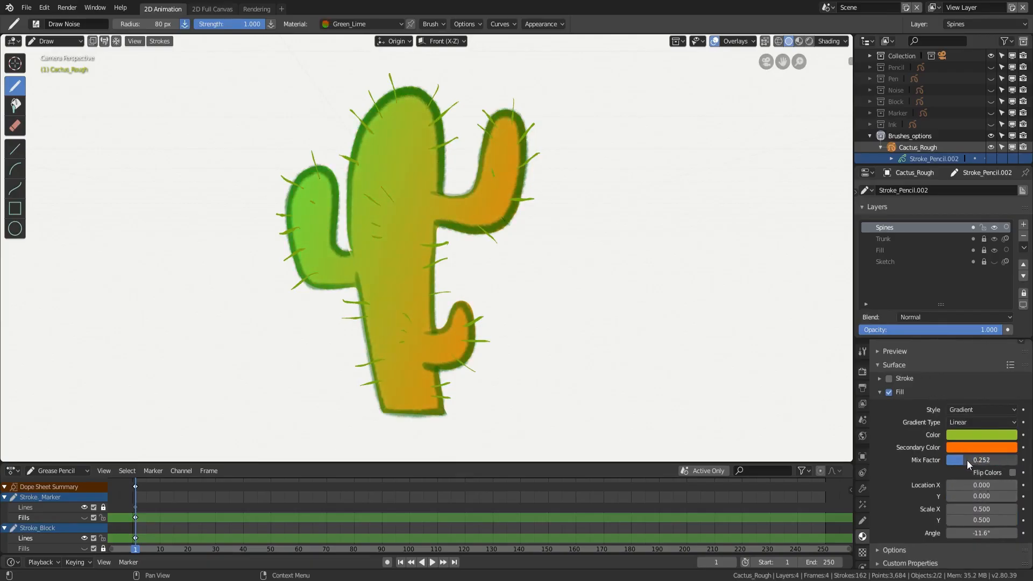
pyautogui.click(1012, 474)
pyautogui.click(1013, 473)
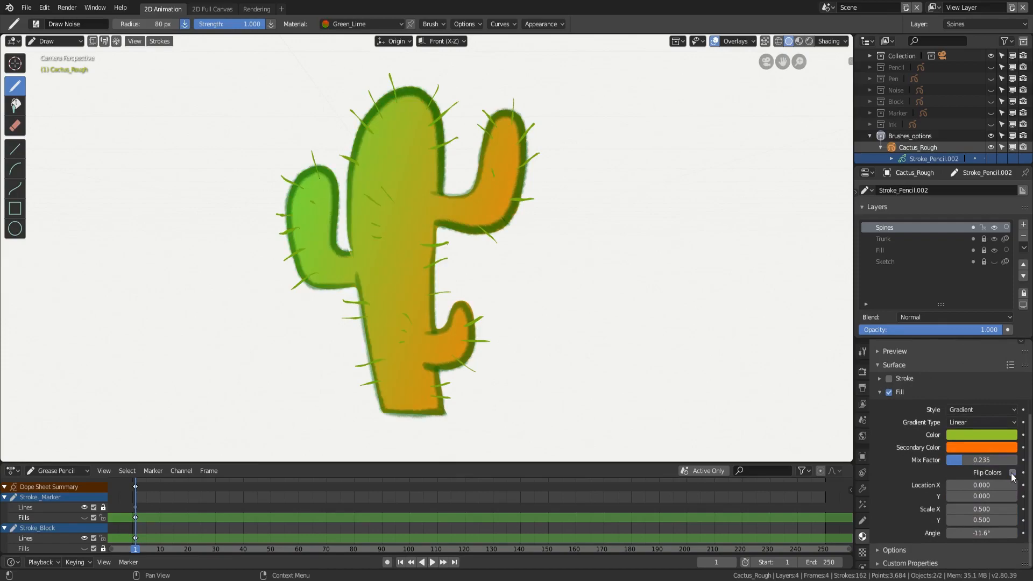
# Step: Change the Green_Lime fill style to Checker Board with a pale lime secondary color and an angle of about 5.3°
pyautogui.click(972, 410)
pyautogui.click(966, 372)
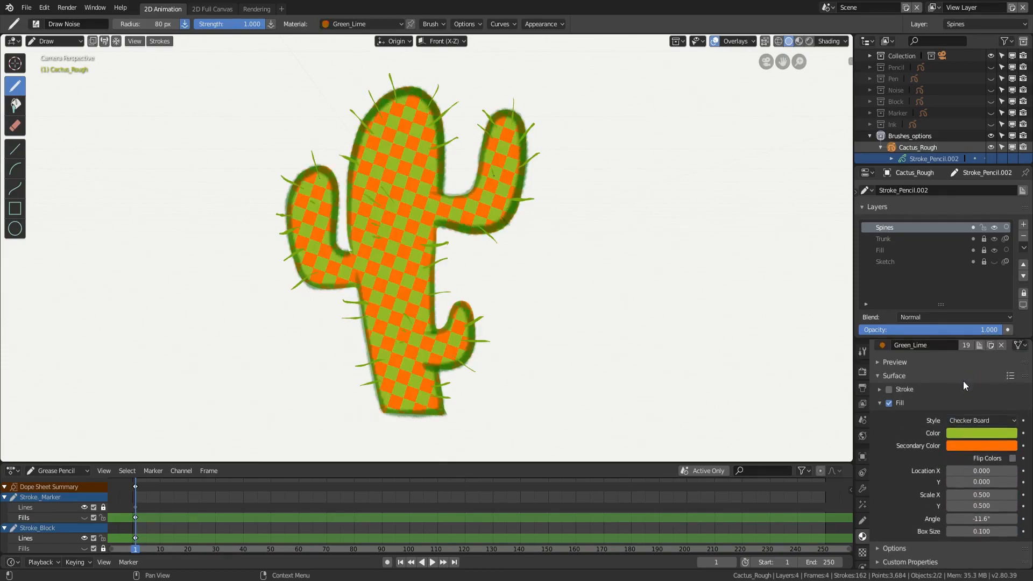
pyautogui.click(961, 447)
pyautogui.click(943, 326)
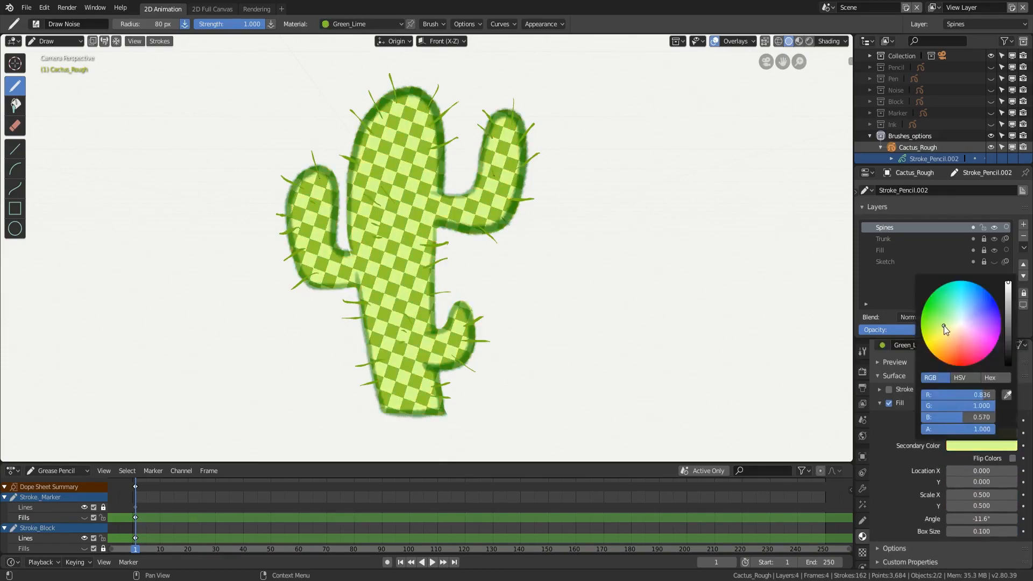
pyautogui.moveTo(968, 518); pyautogui.dragTo(1012, 516)
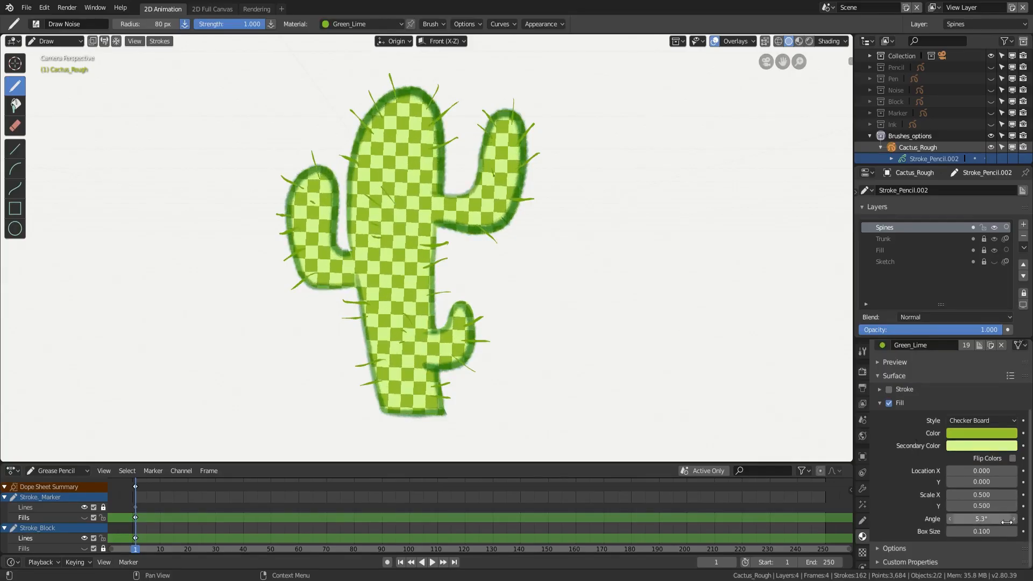
# Step: Change the Green_Lime fill style to Texture and set the texture angle to 8.3°
pyautogui.click(969, 419)
pyautogui.click(964, 370)
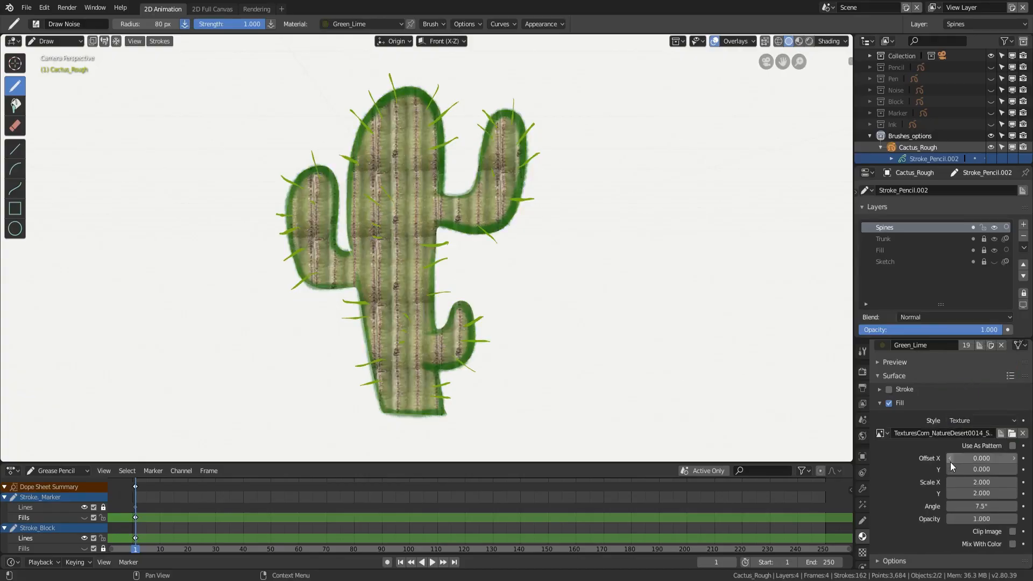
pyautogui.moveTo(974, 507)
pyautogui.mouseDown()
pyautogui.moveTo(993, 505)
pyautogui.moveTo(985, 506)
pyautogui.mouseUp()
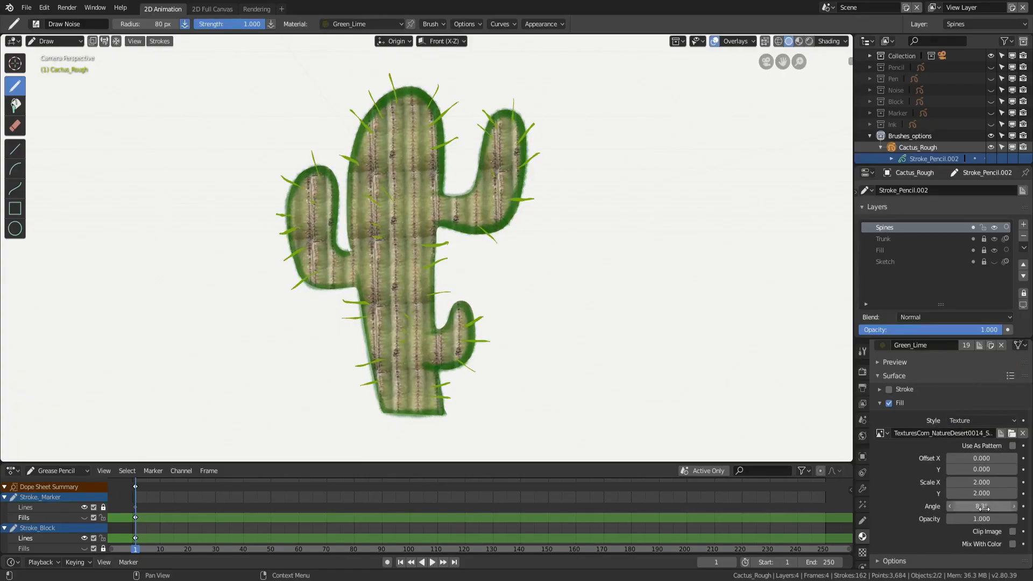
# Step: Enable Mix With Color on the textured fill, raise its Mix Factor and shift the mix color toward a purer green
pyautogui.click(1012, 543)
pyautogui.scroll(-2, 955, 543)
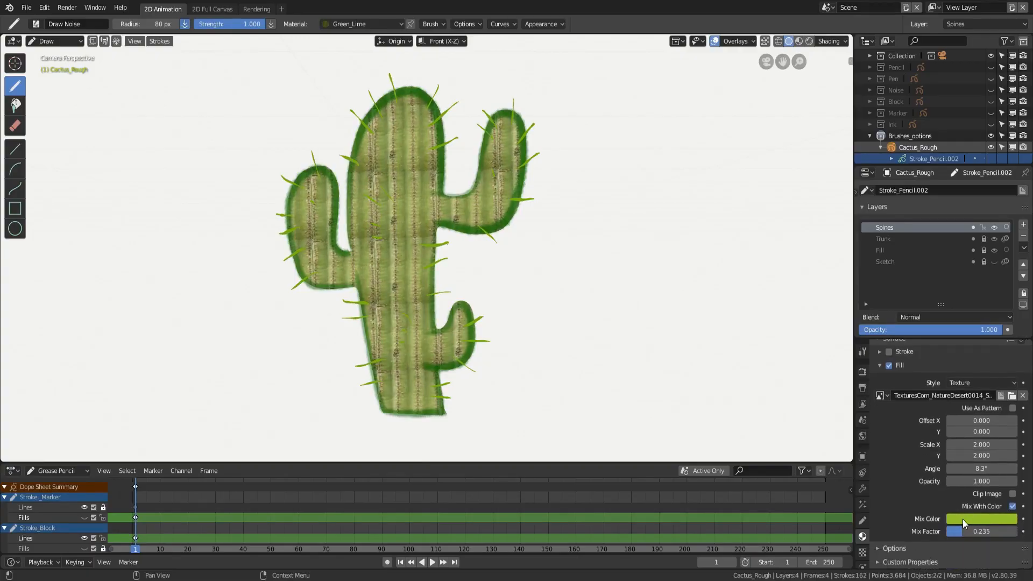
pyautogui.moveTo(960, 534); pyautogui.dragTo(997, 531)
pyautogui.click(982, 519)
pyautogui.moveTo(932, 401)
pyautogui.mouseDown()
pyautogui.moveTo(941, 390)
pyautogui.moveTo(953, 405)
pyautogui.moveTo(960, 386)
pyautogui.moveTo(938, 382)
pyautogui.moveTo(928, 393)
pyautogui.mouseUp()
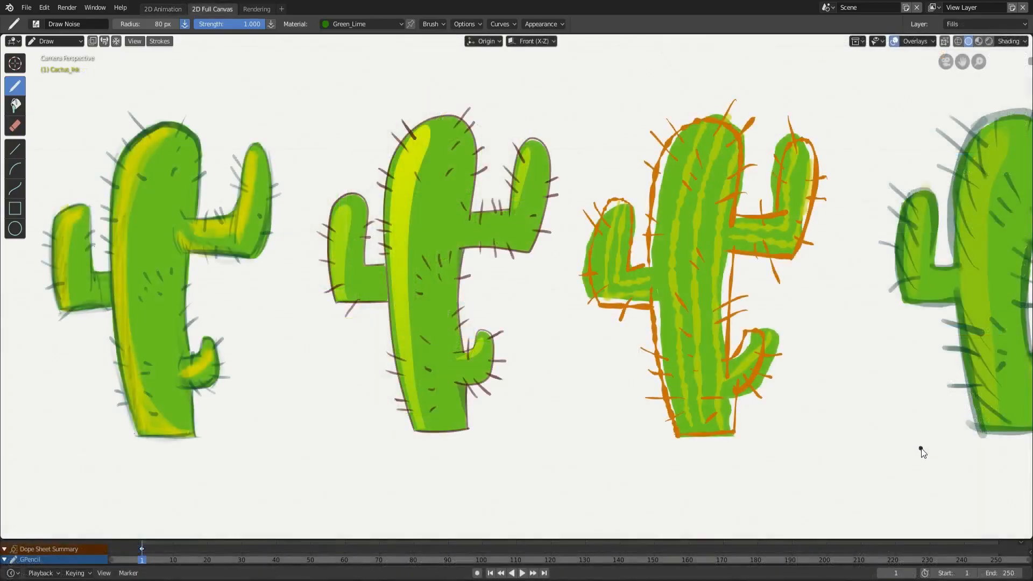
# Step: Compare the row of finished cacti drawn with different brushes and fills on the full 2D canvas
pyautogui.keyDown('shift'); pyautogui.moveTo(921, 448); pyautogui.dragTo(219, 454, button='middle'); pyautogui.keyUp('shift')
pyautogui.scroll(-1, 580, 297)
pyautogui.keyDown('shift'); pyautogui.moveTo(604, 295); pyautogui.dragTo(796, 307, button='middle'); pyautogui.keyUp('shift')
pyautogui.scroll(-2, 818, 298)
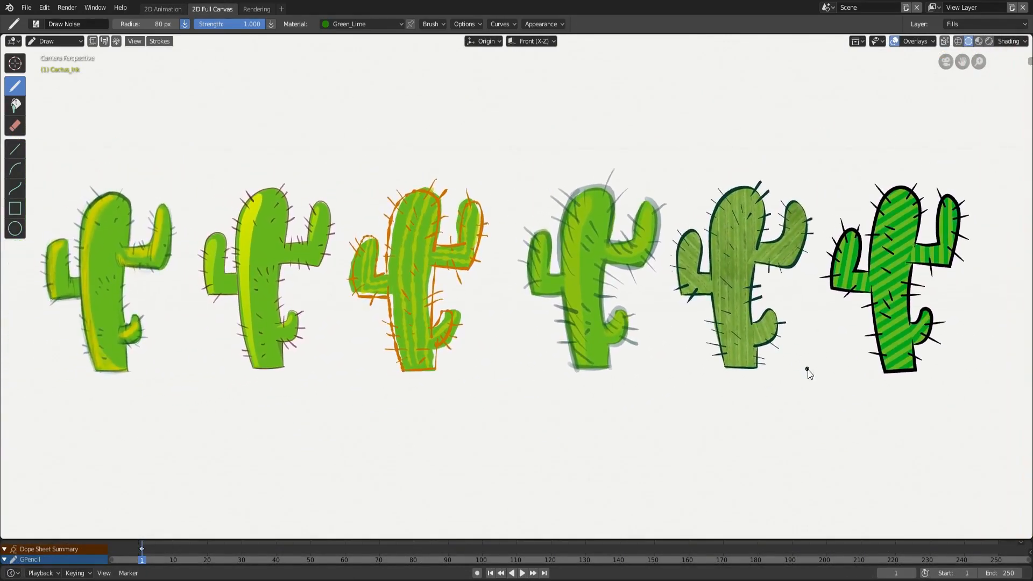